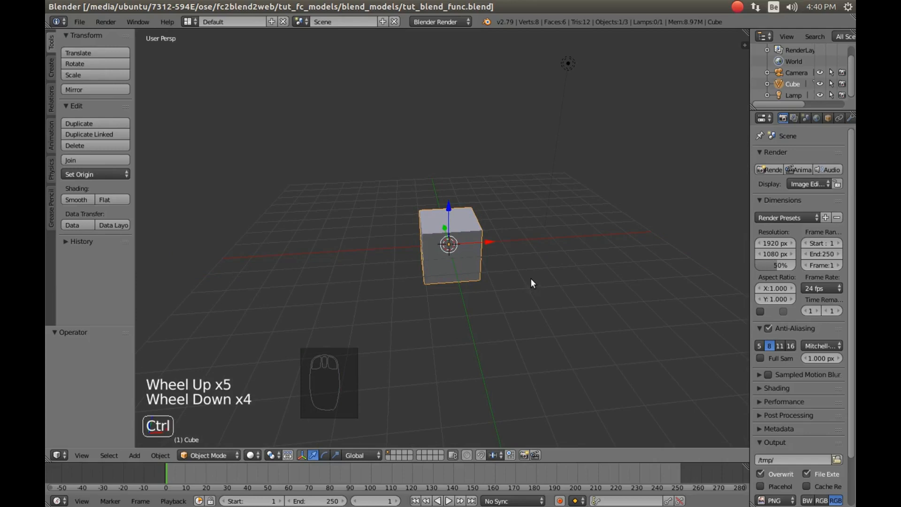
Step: Examine the cube in orthographic projection from the top, front, right and back
ctrl+middle_drag(530, 283, 557, 269)
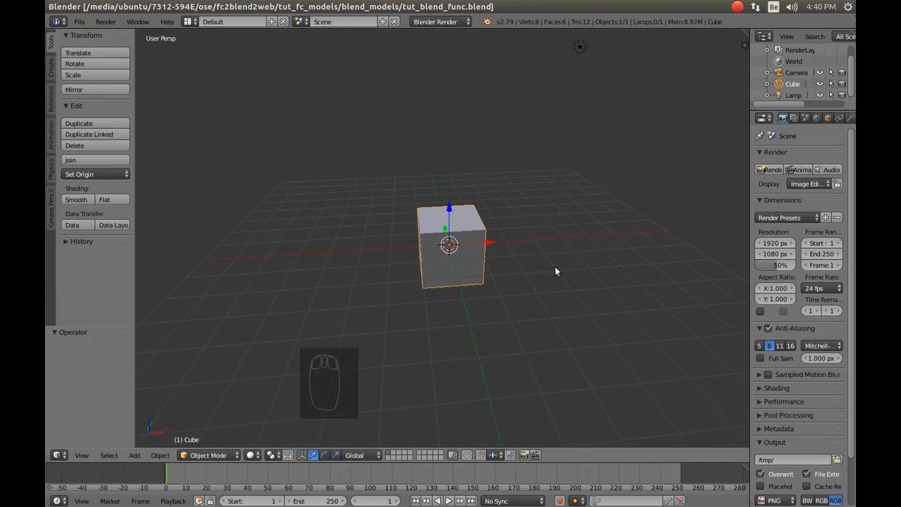
key(KP_5)
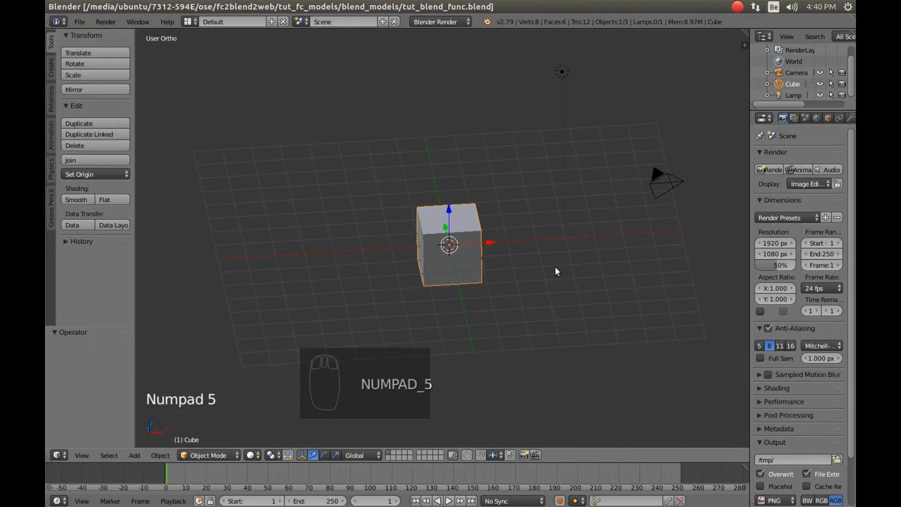
key(KP_5)
key(KP_5)
key(KP_7)
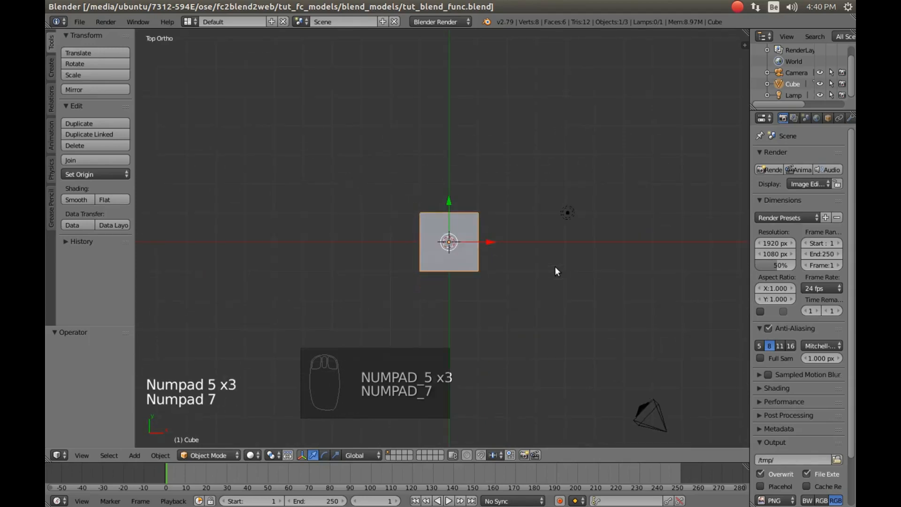
key(KP_1)
key(KP_3)
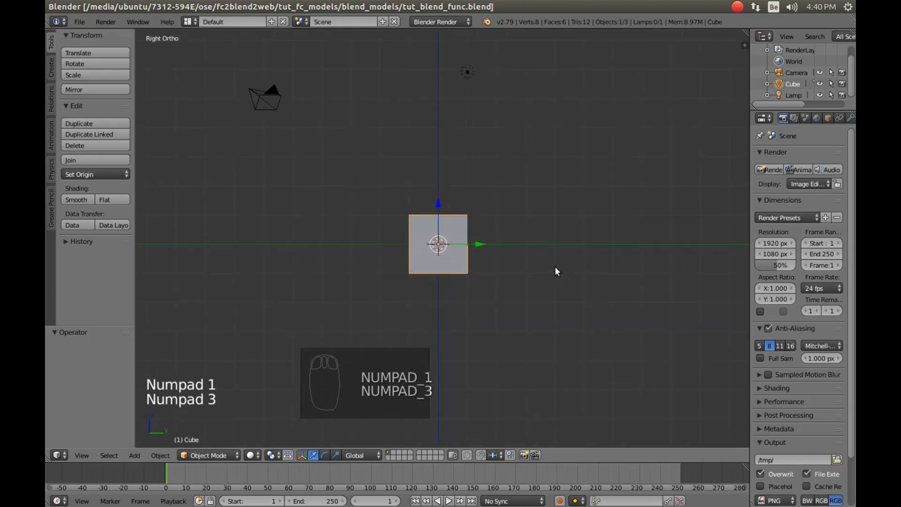
key(ctrl+KP_1)
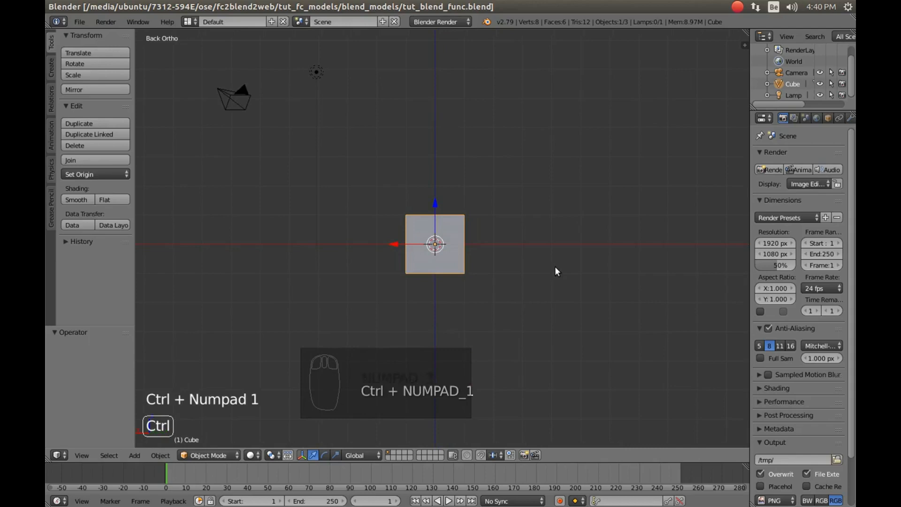
key(ctrl+KP_1)
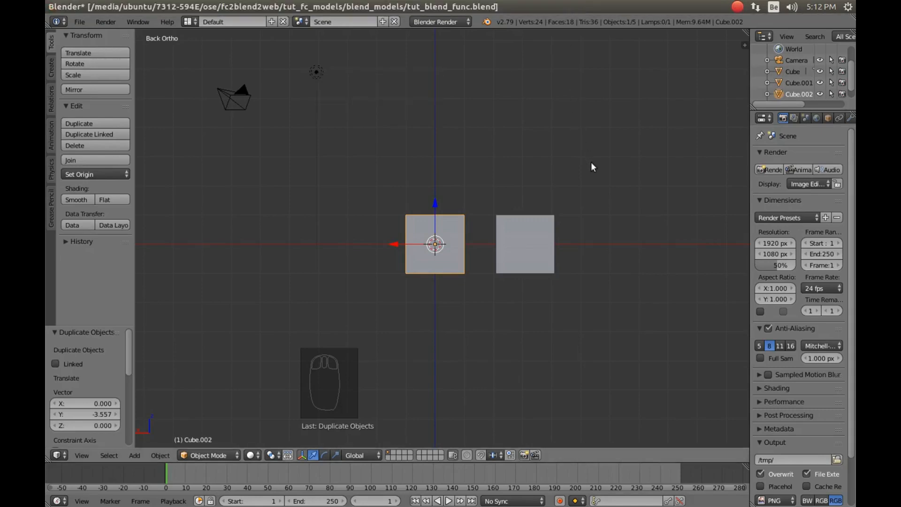
Step: Toggle the selection of every object in the scene, ending with nothing selected
key(a)
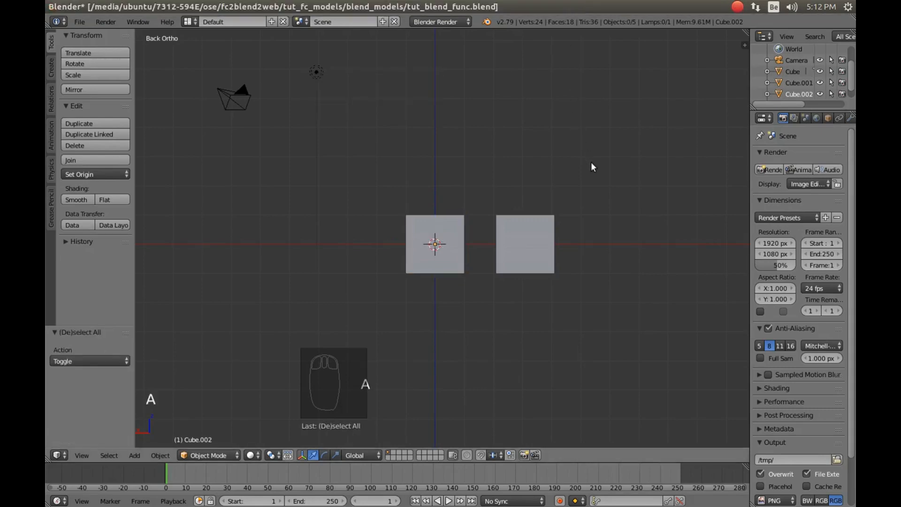
key(a)
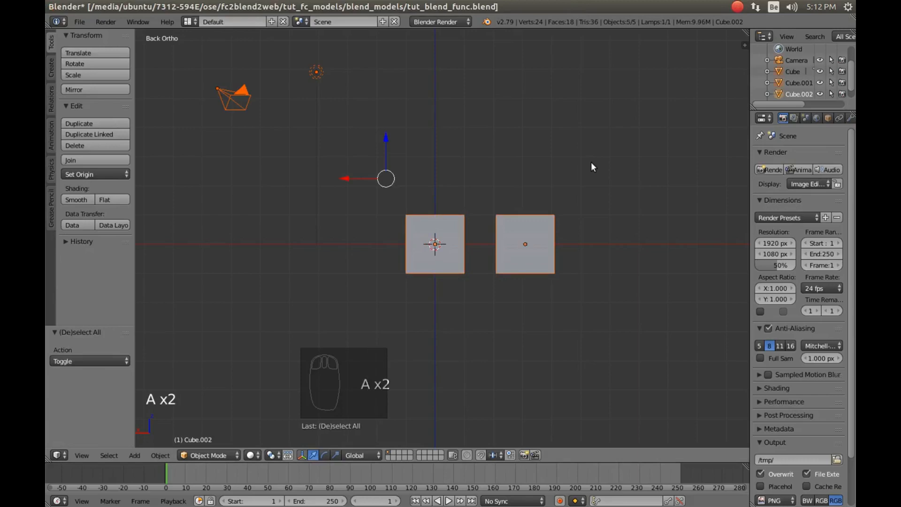
key(a)
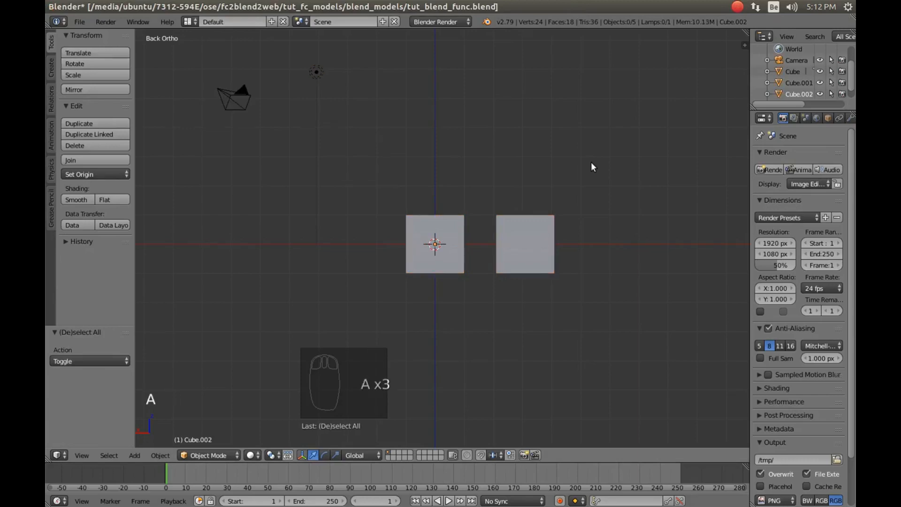
Step: Select Cube.001 and Cube.002 together, and extend the selection to all three cubes with a border select
right_click(536, 235)
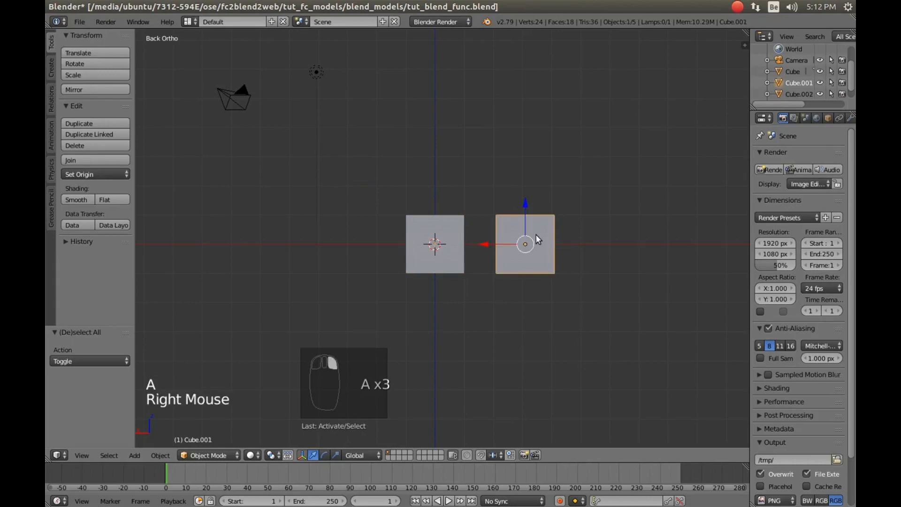
click(789, 94)
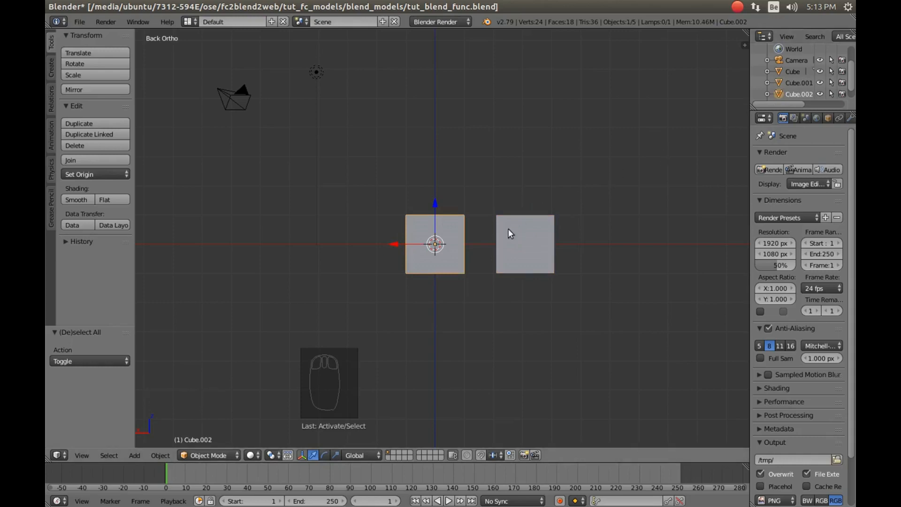
shift+right_click(516, 241)
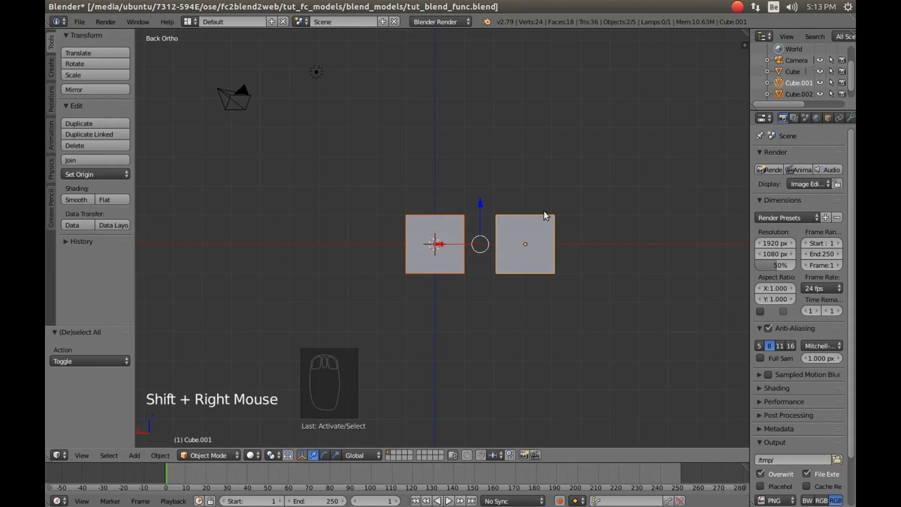
key(b)
drag(325, 149, 644, 292)
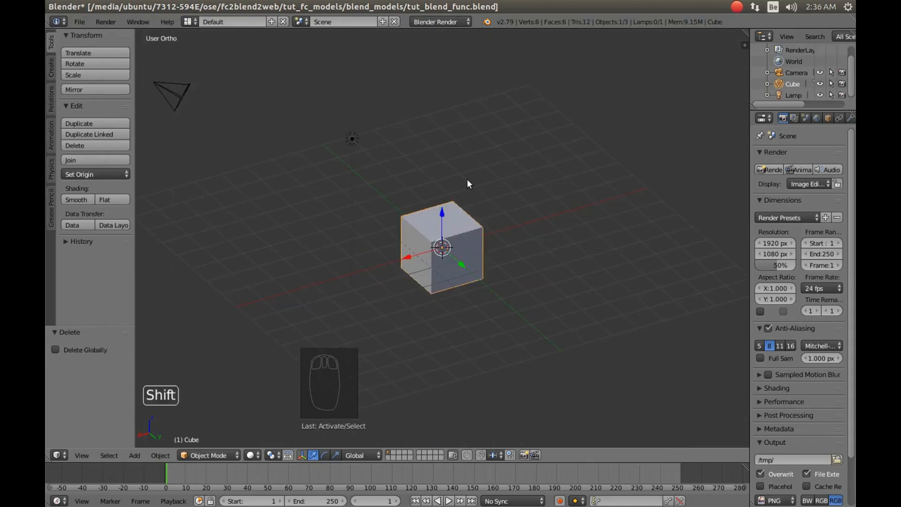
Step: Duplicate the cube and place the copy about 3.29 units above the original along the Z axis
key(shift+d)
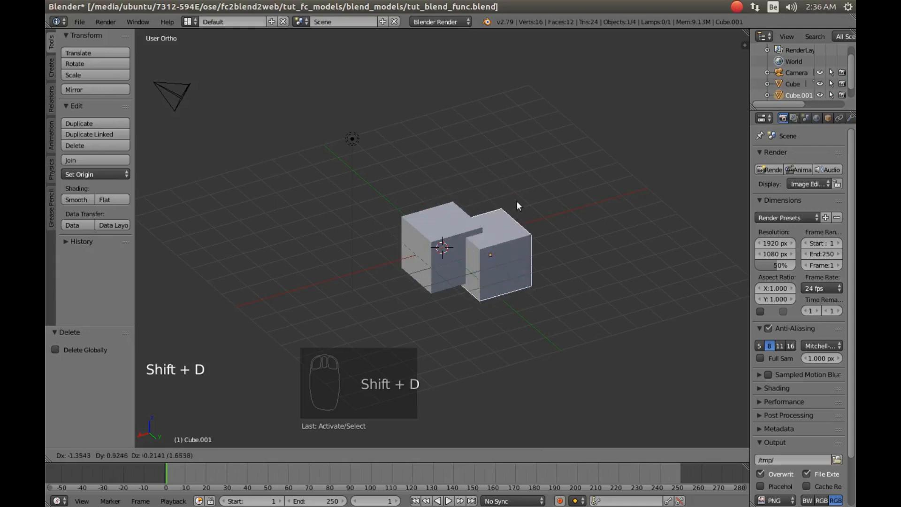
key(x)
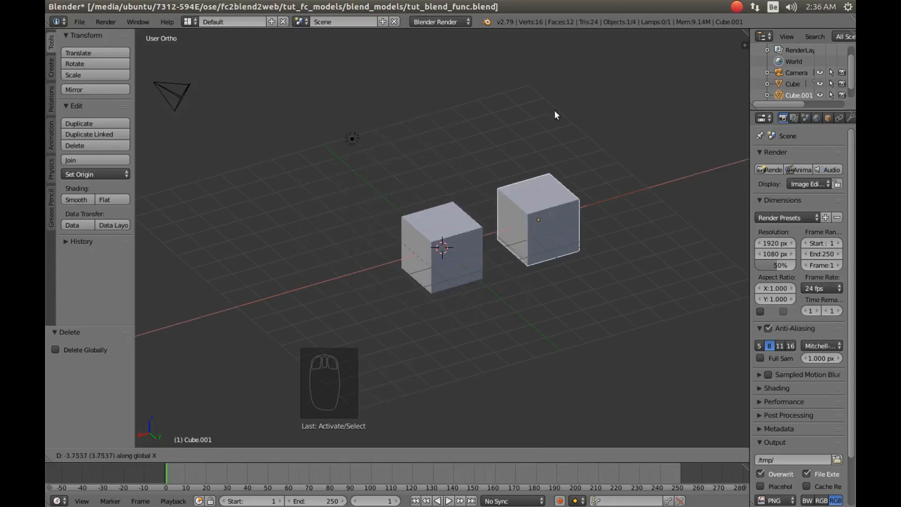
key(y)
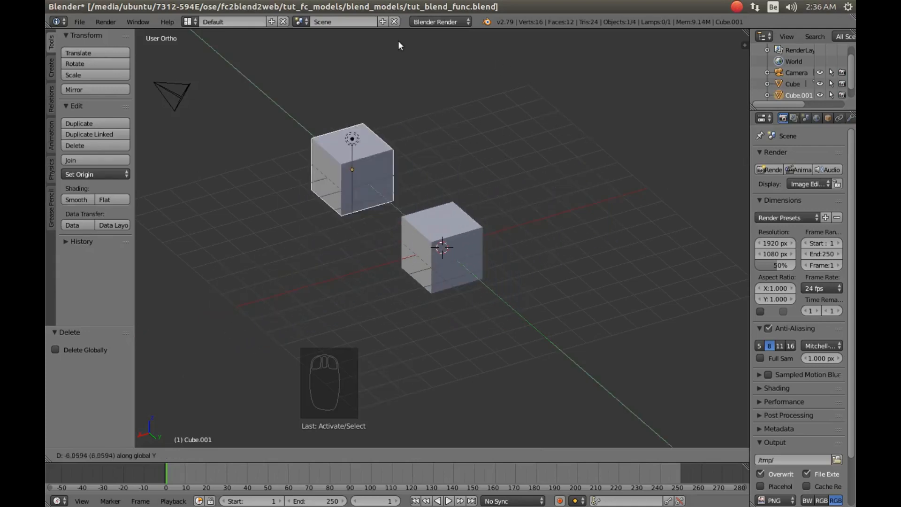
key(z)
click(433, 96)
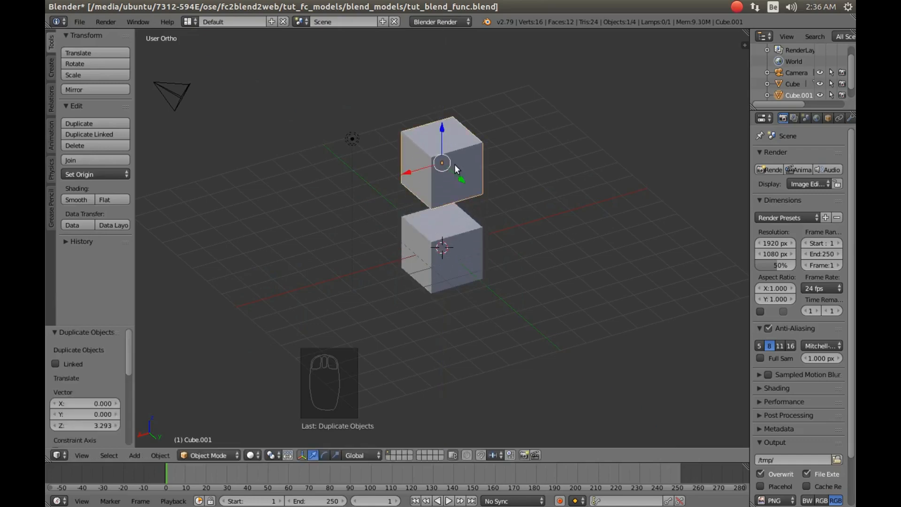
Step: Move the upper cube up about 0.5 units, constrained to the Z axis
key(g)
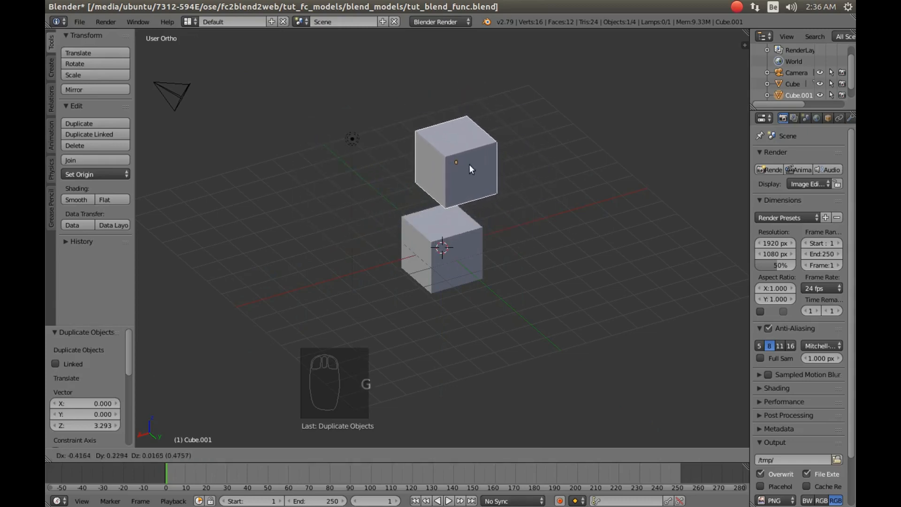
key(y)
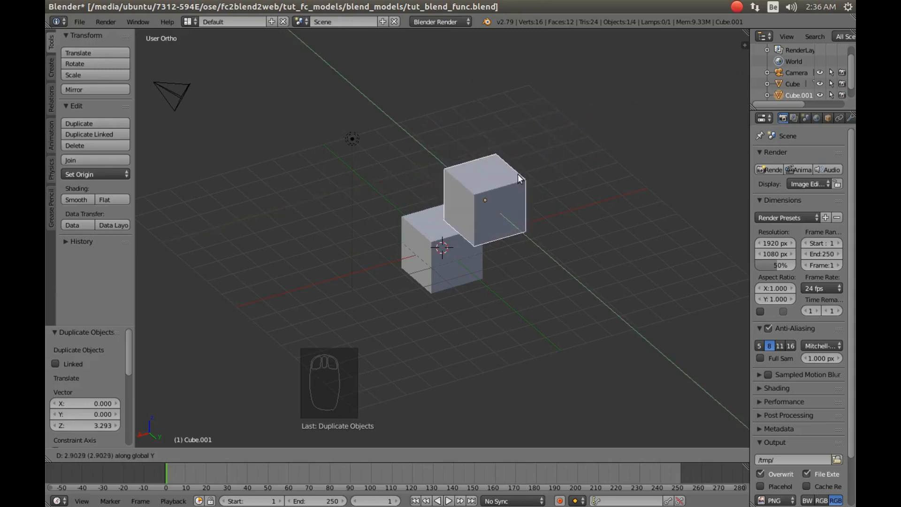
key(z)
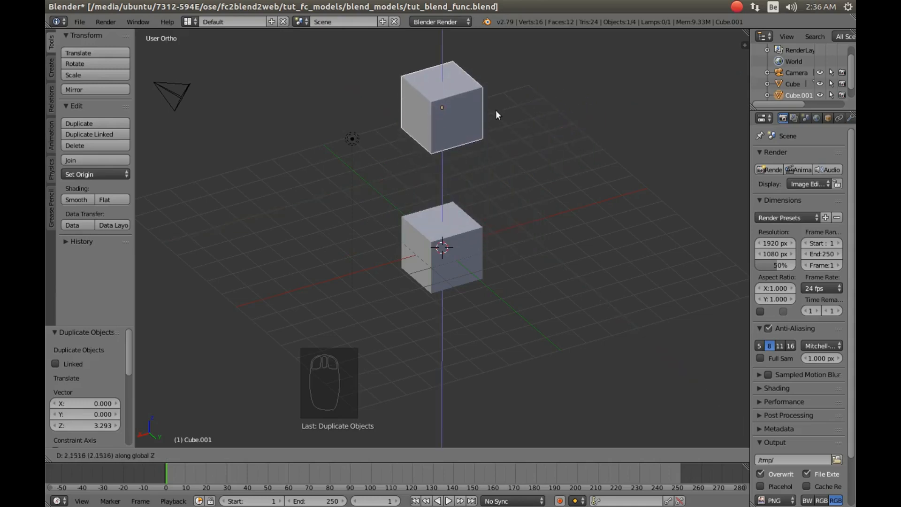
click(504, 151)
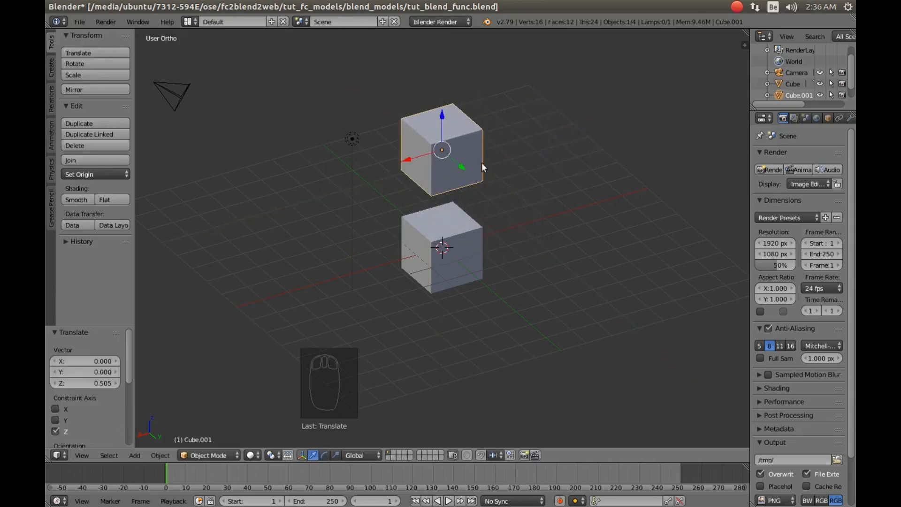
click(465, 169)
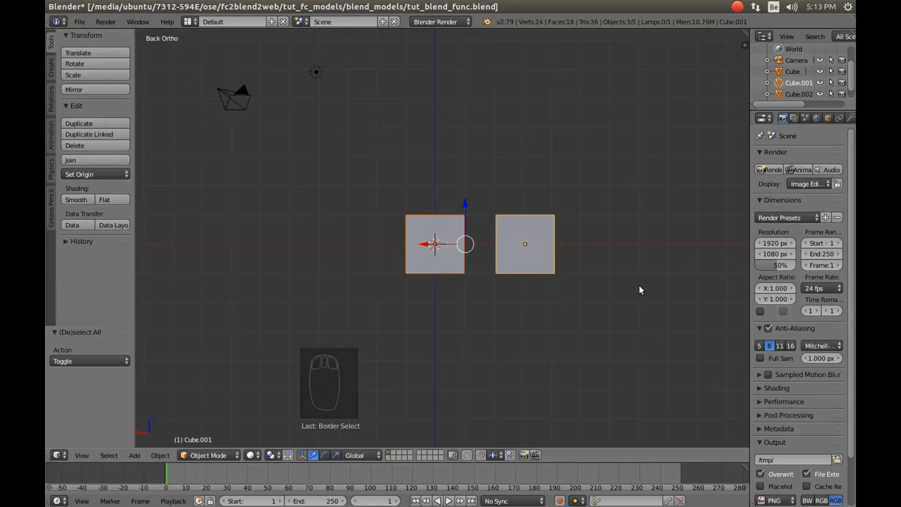
Step: Switch the viewport shading of the cubes to wireframe
key(z)
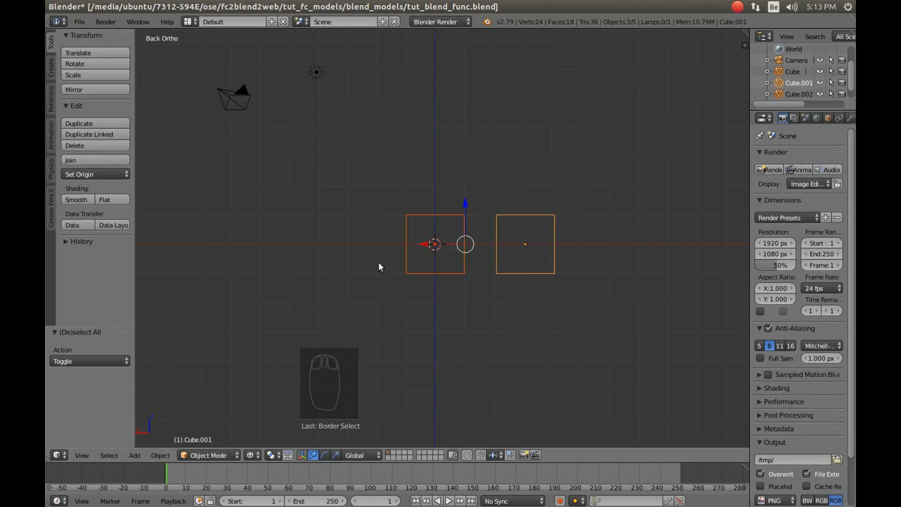
middle_drag(414, 238, 441, 266)
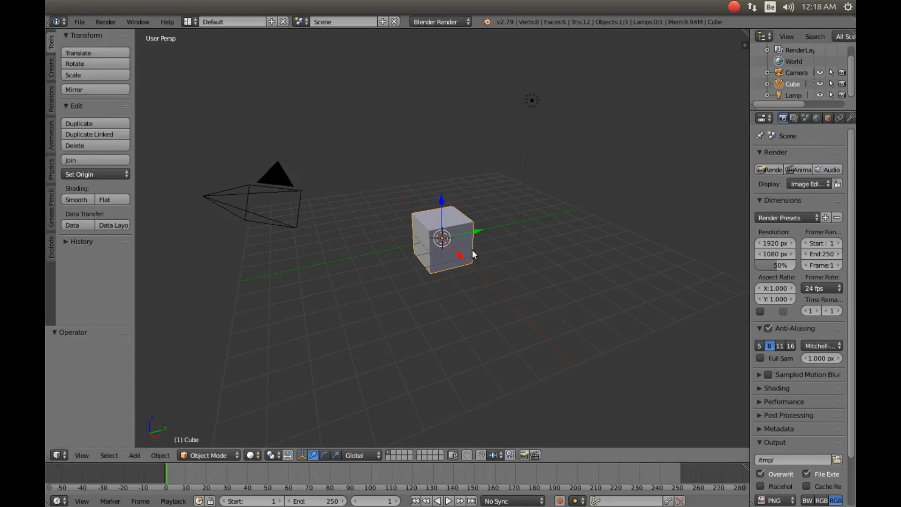
Step: Delete the default cube from the scene
key(x)
click(464, 237)
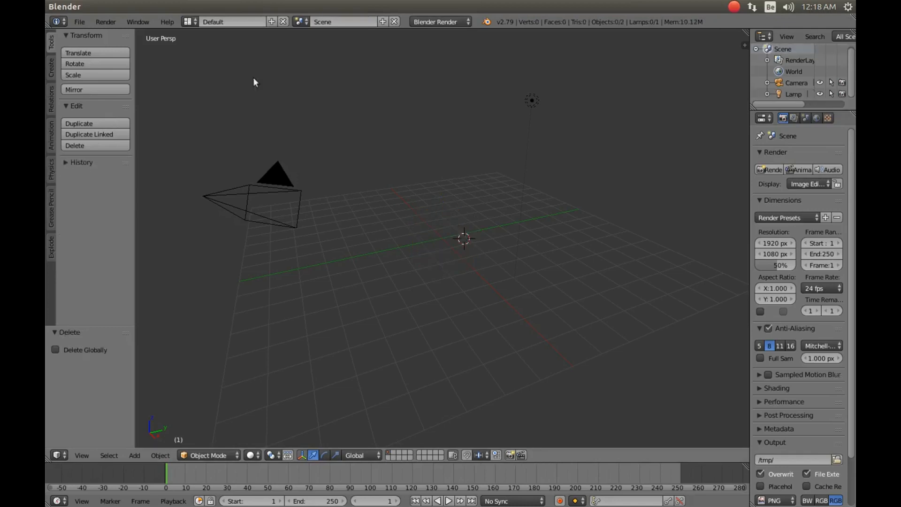
Step: Set up a Wavefront (.obj) import with a clamp size of 1 and new forward and up axes
click(80, 21)
mouse_move(97, 236)
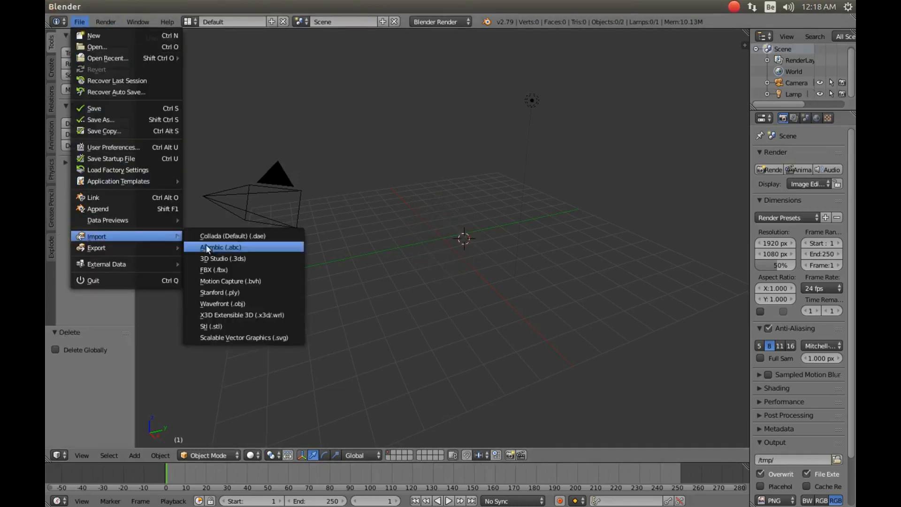
click(212, 303)
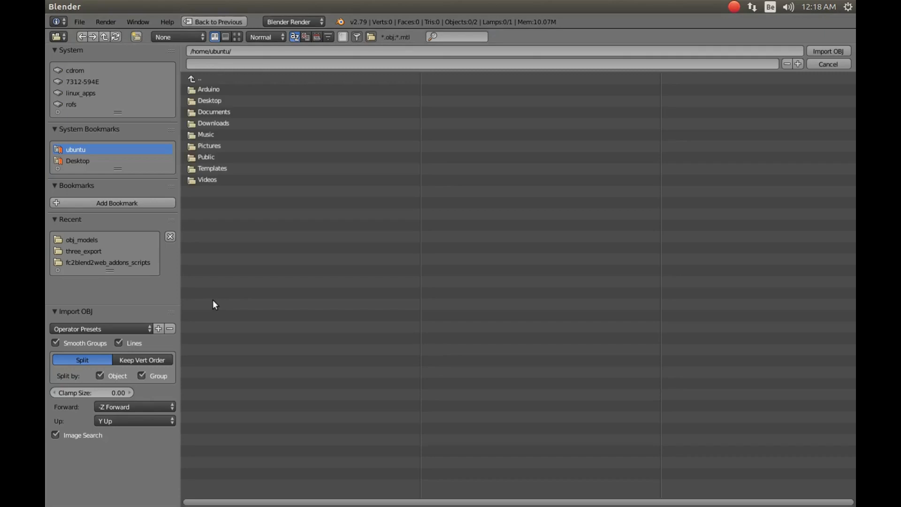
click(121, 392)
text(1)
key(Return)
click(126, 407)
click(121, 392)
click(119, 420)
click(120, 380)
Step: Import the OBJ file from the recent obj_models folder
click(92, 241)
click(236, 101)
double_click(236, 100)
Step: Select all objects and centre the imported model on the origin, shifting it along positive X, about -0.149 in Y and -0.172 in Z
scroll(451, 215, up, 3)
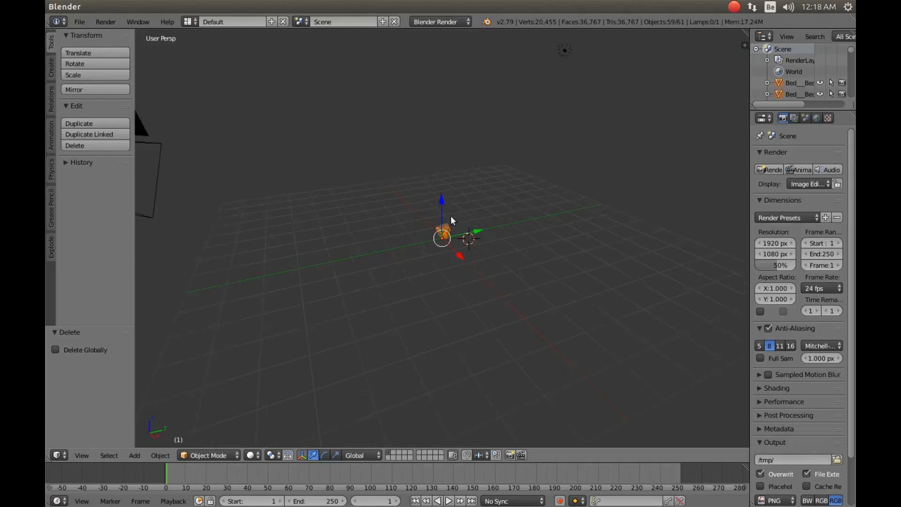
scroll(474, 182, up, 2)
scroll(501, 232, up, 3)
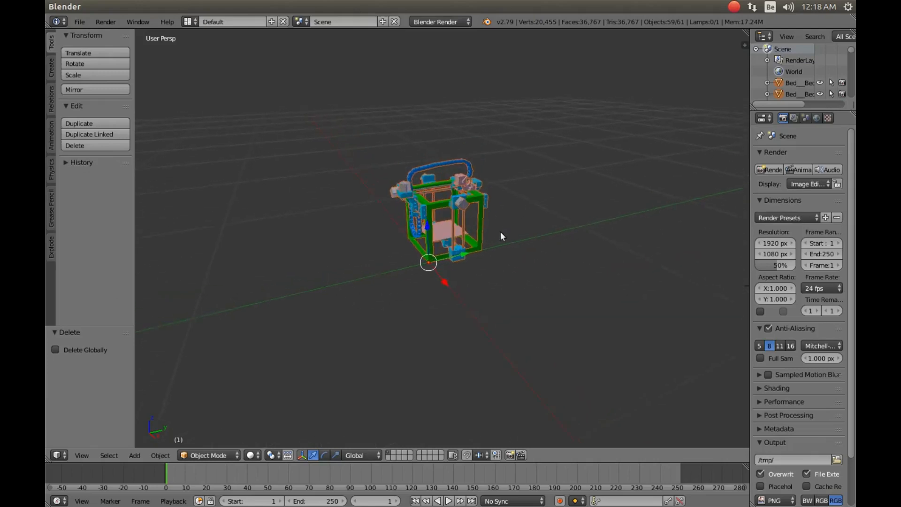
key(KP_5)
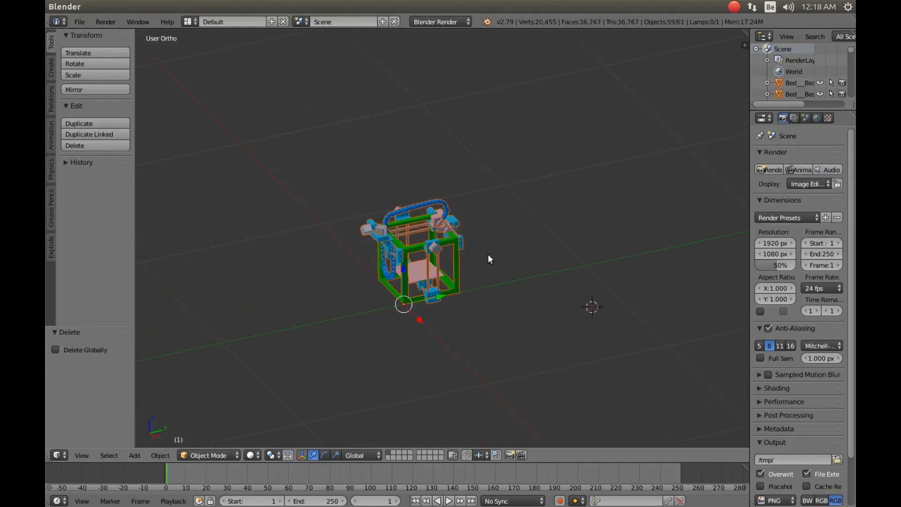
key(KP_7)
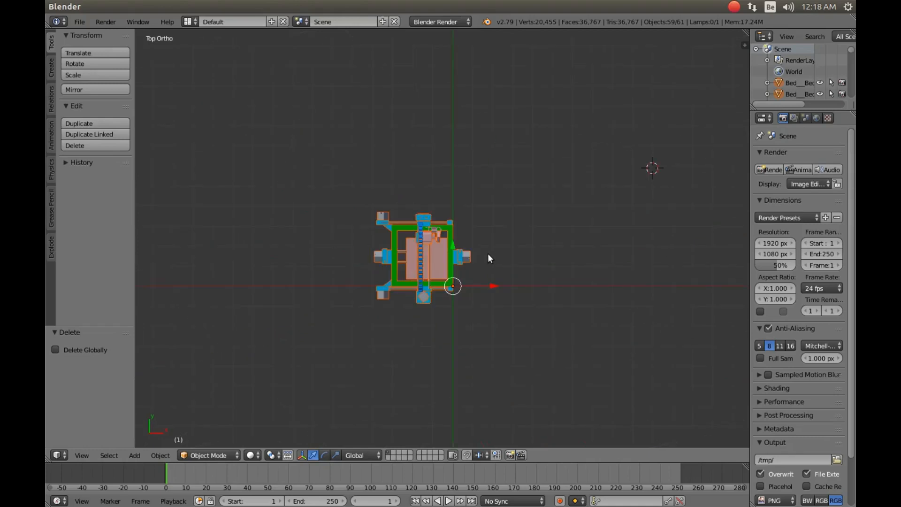
key(a)
key(a)
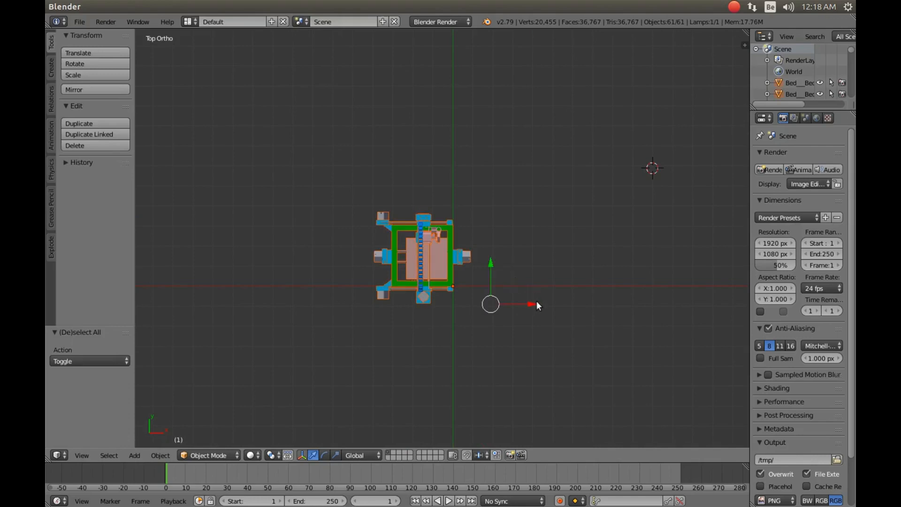
drag(530, 304, 566, 303)
drag(528, 264, 531, 295)
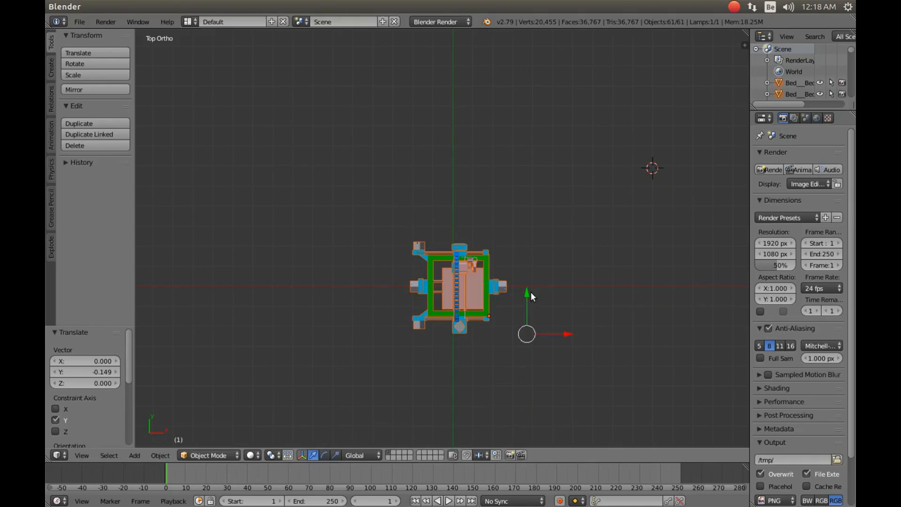
key(KP_1)
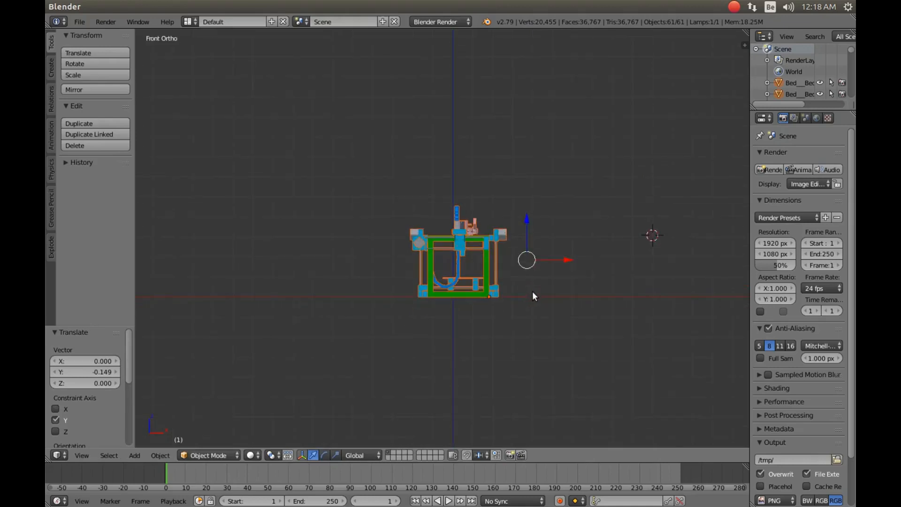
drag(524, 216, 533, 251)
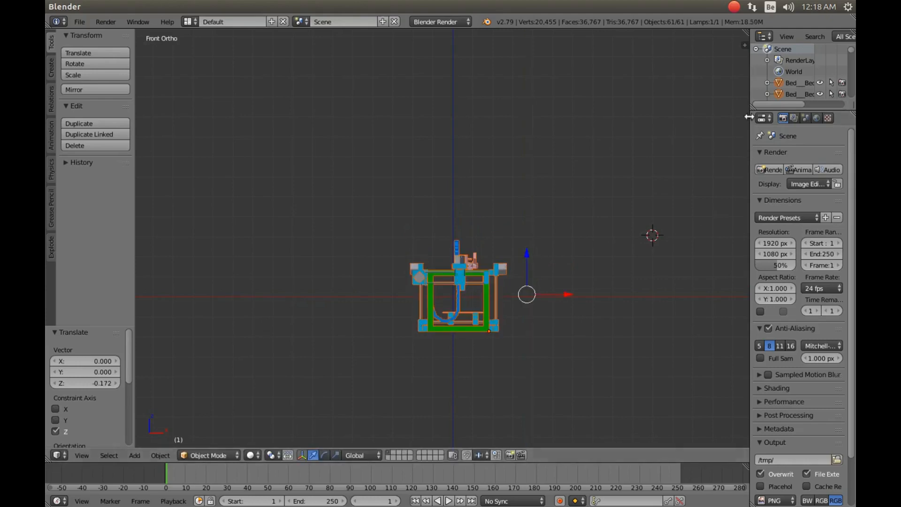
Step: Enlarge the outliner, bring up the widened Explode add-on tools, and select the Y1 axis motor side part
drag(750, 112, 694, 114)
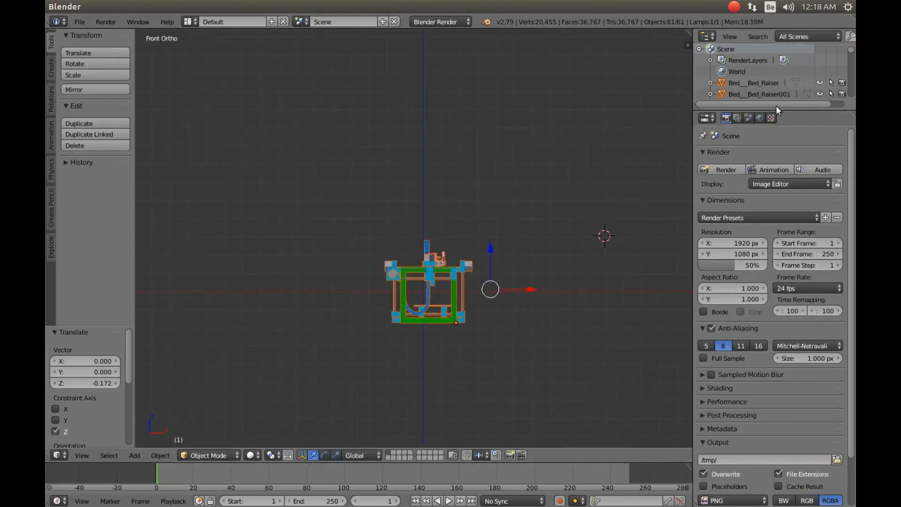
drag(780, 112, 767, 400)
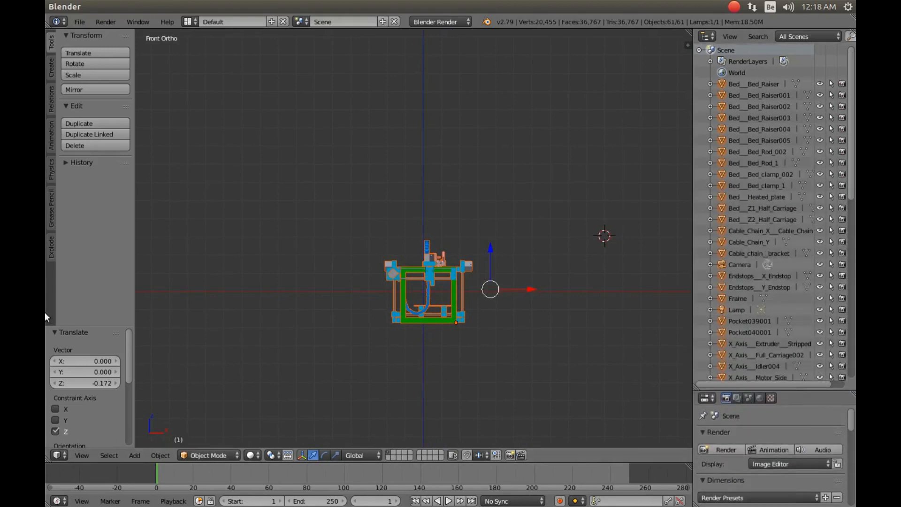
click(49, 249)
drag(135, 238, 200, 241)
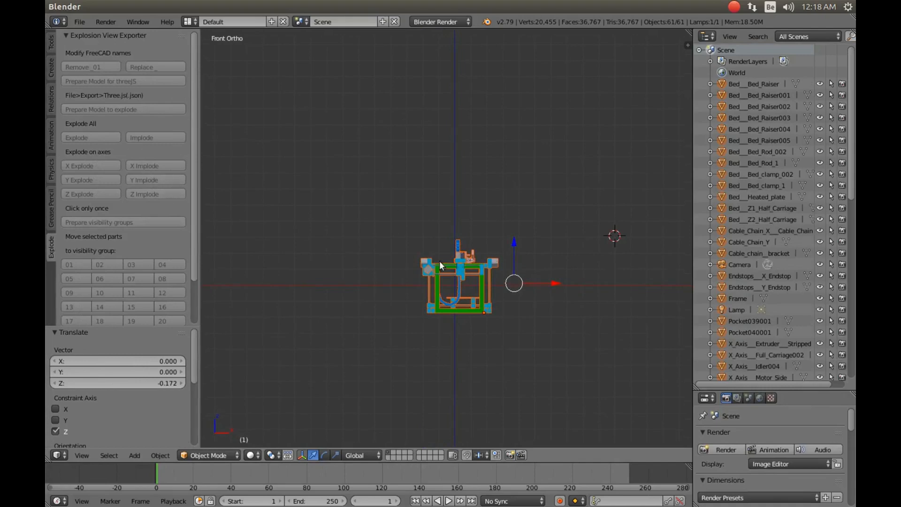
right_click(427, 268)
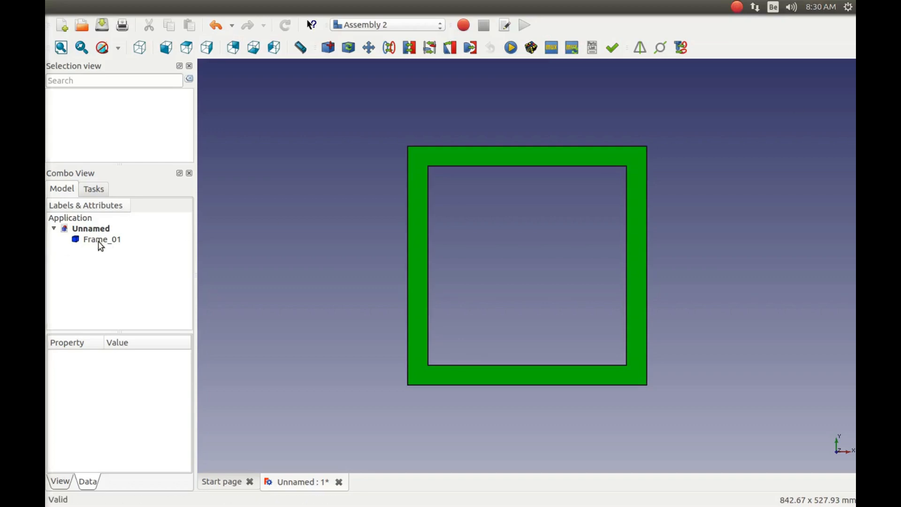
Step: In FreeCAD, import motor005.fcstd into the assembly, place it against the frame's upper edge, and select the frame and motor entries
click(328, 48)
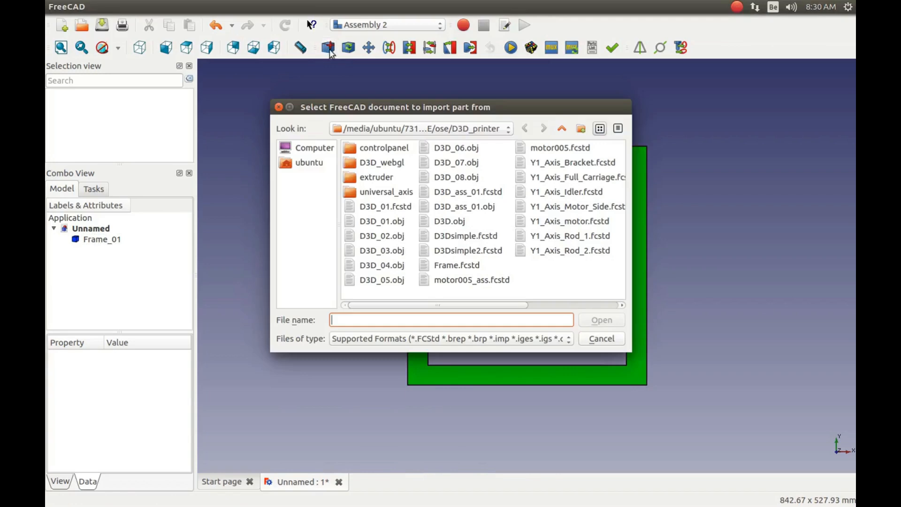
double_click(544, 149)
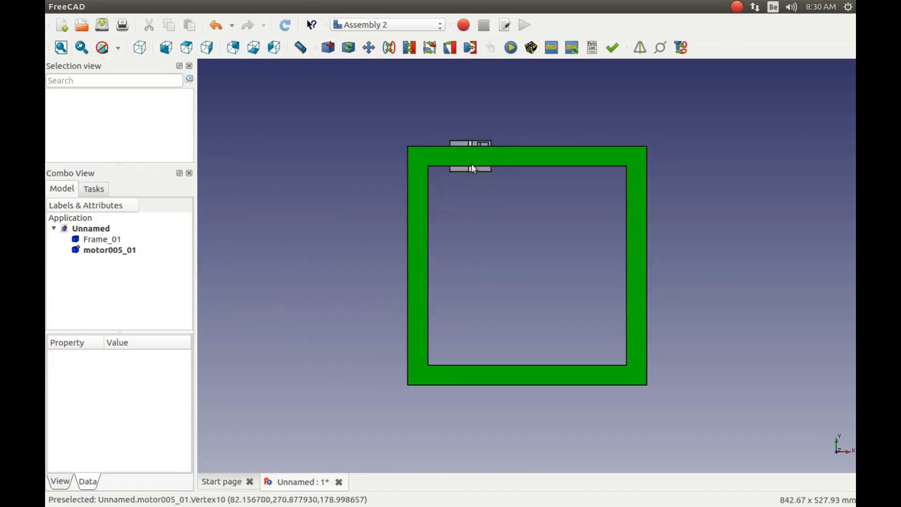
click(473, 146)
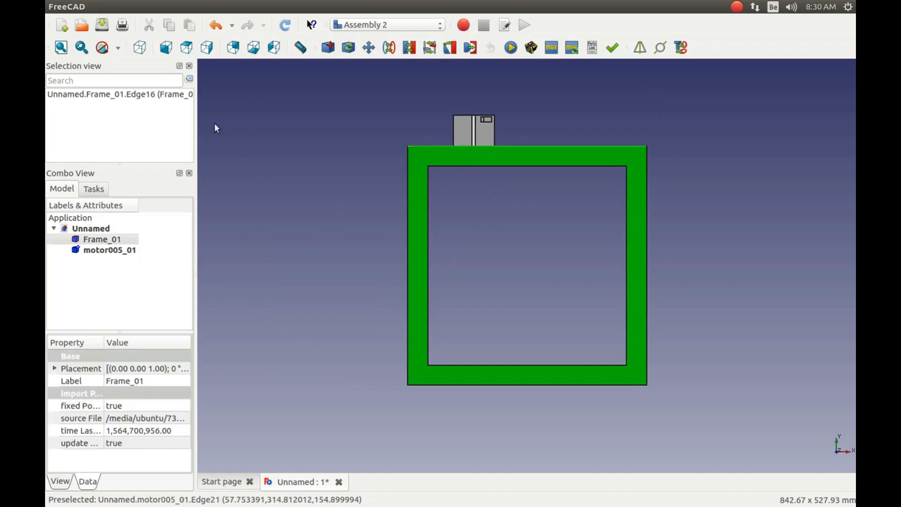
click(105, 240)
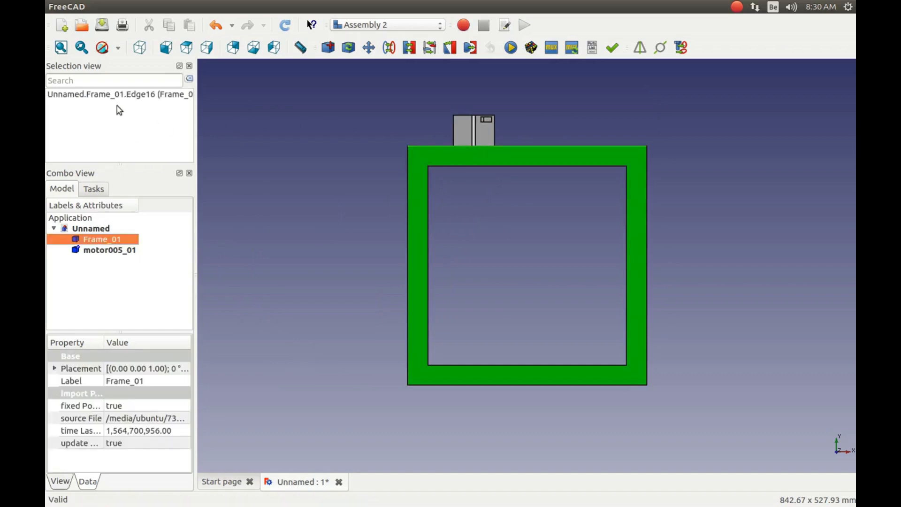
click(108, 250)
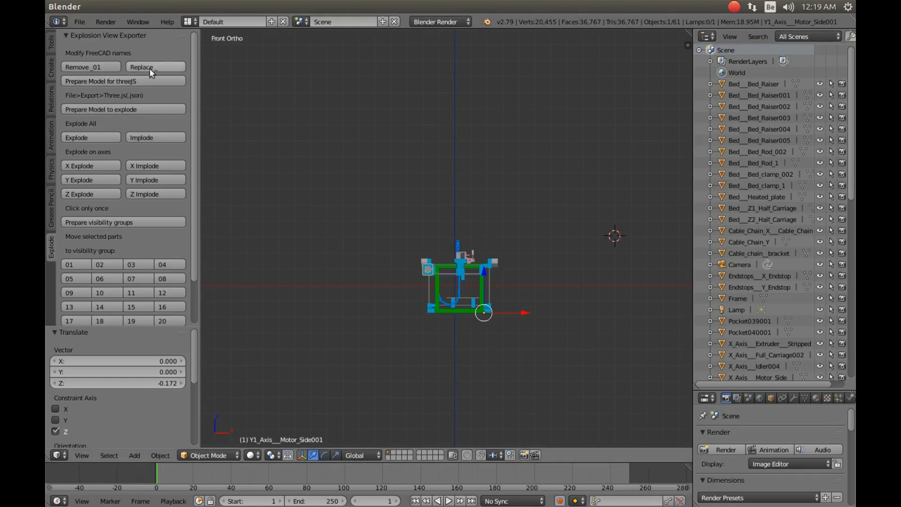
Step: In Blender, replace the underscores in the imported FreeCAD part names and prepare the model for three.js
click(137, 66)
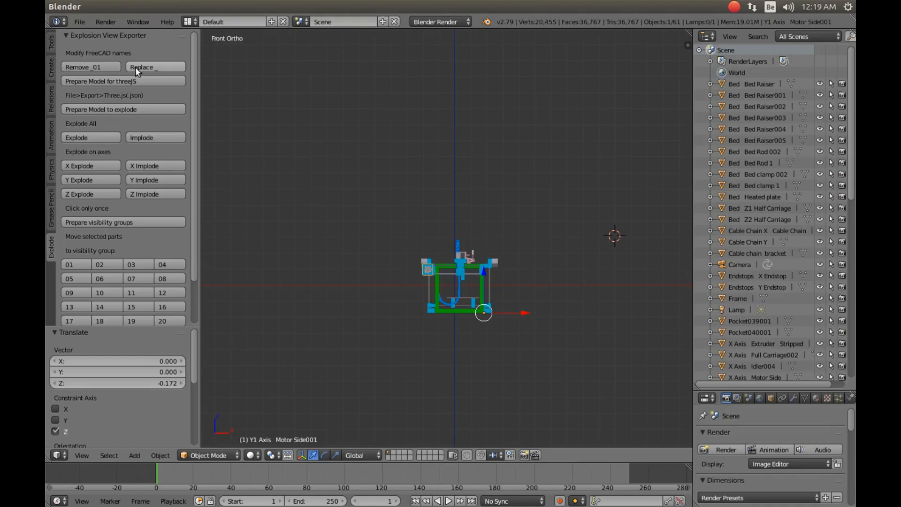
click(109, 80)
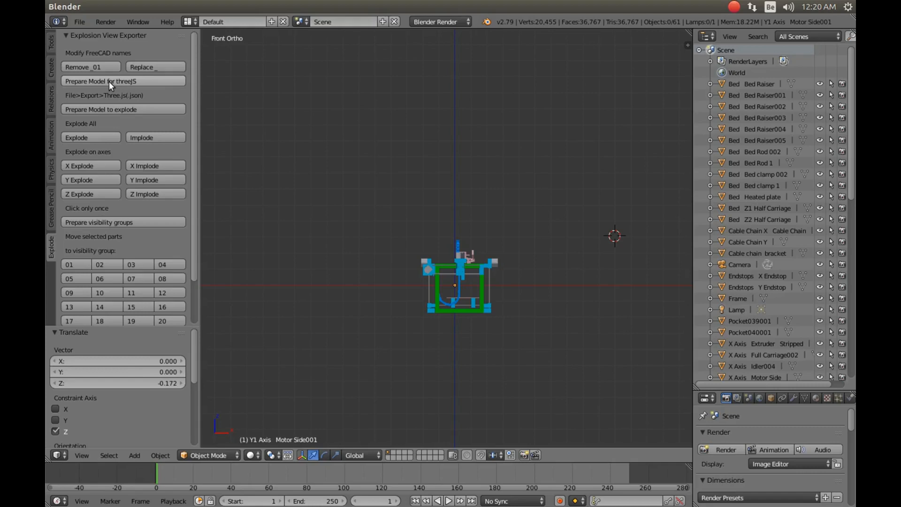
scroll(509, 308, up, 3)
shift+middle_drag(516, 315, 482, 229)
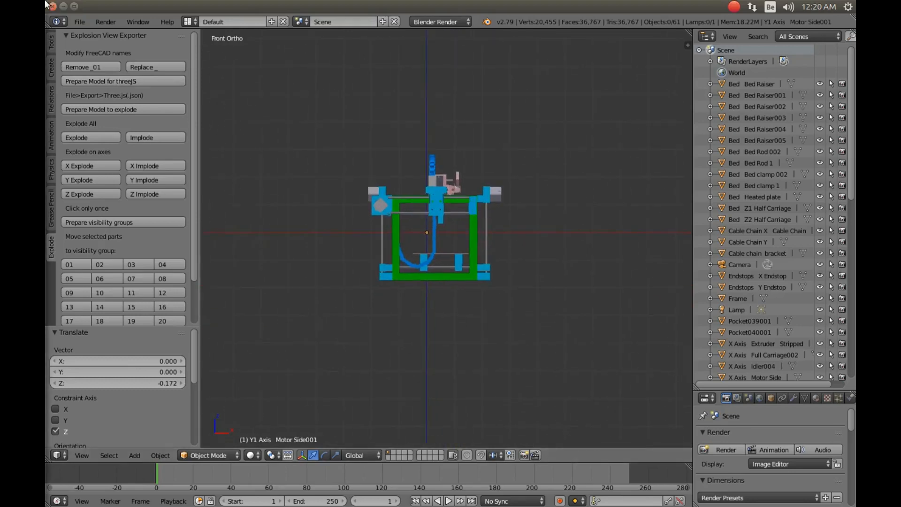
Step: Set up a Three.js (.json) export with UVs off, type Geometry and Face Materials on
click(78, 20)
mouse_move(112, 246)
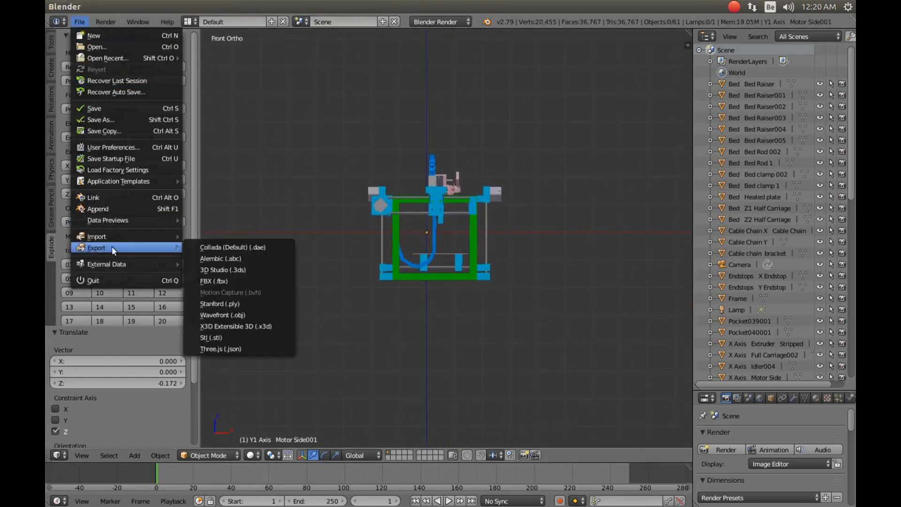
click(223, 349)
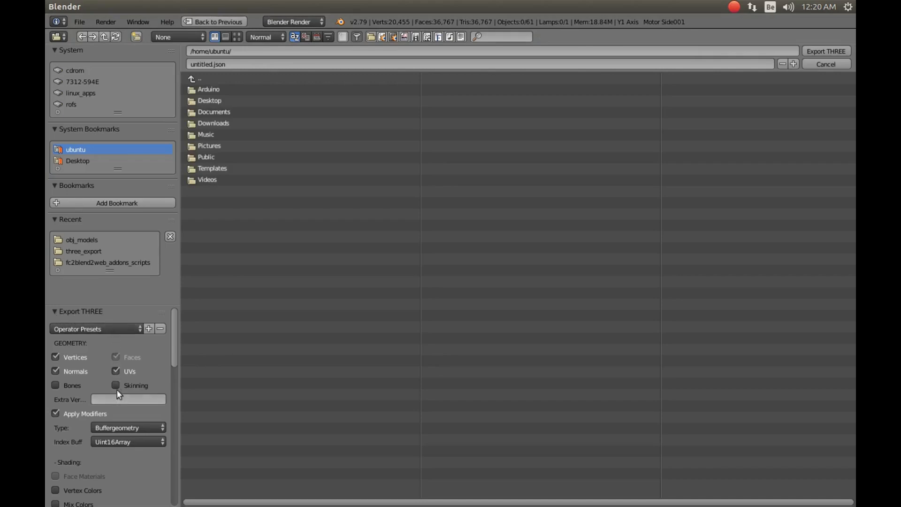
click(115, 371)
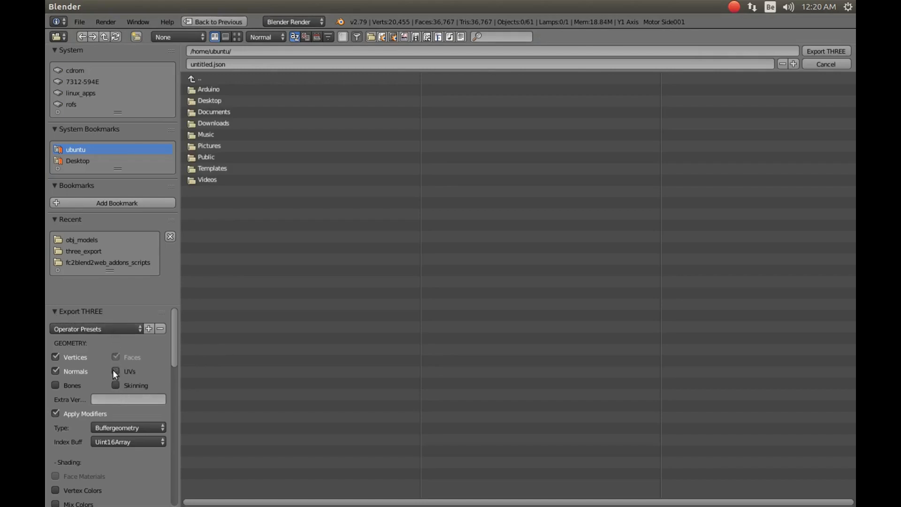
click(120, 427)
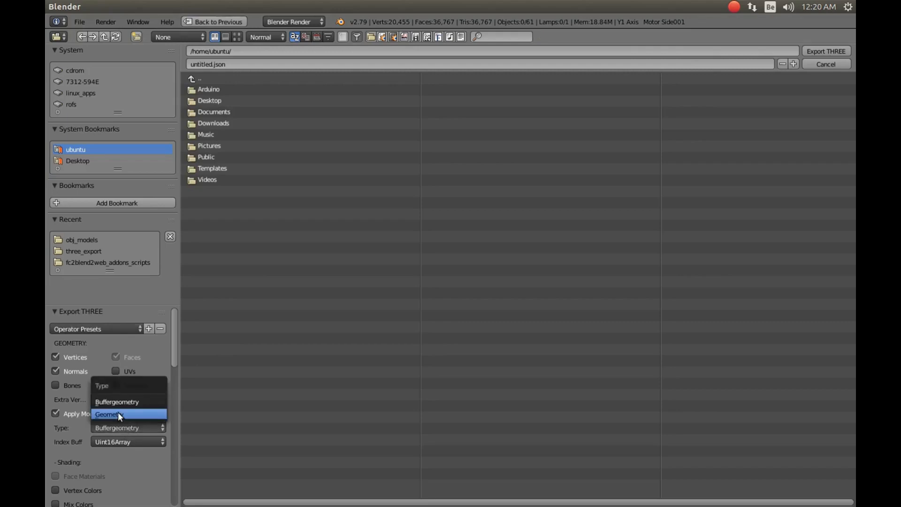
click(118, 412)
scroll(130, 399, down, 4)
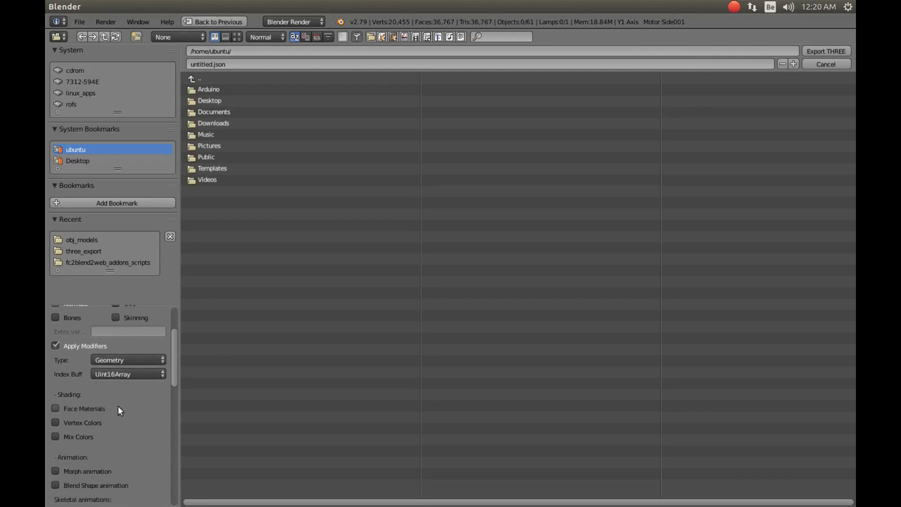
Step: Turn off Embed animation and Export textures, enable Scene and Materials, and save the Three.js export settings
scroll(71, 399, down, 5)
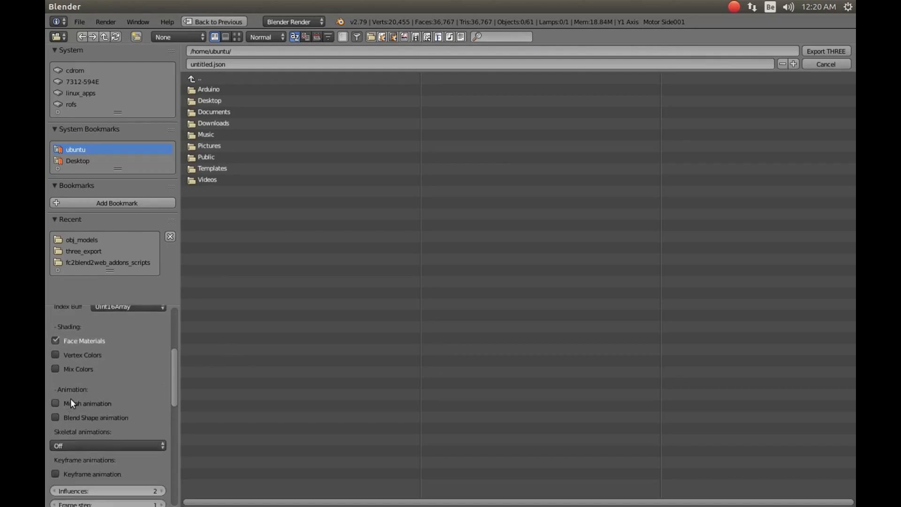
scroll(77, 438, down, 4)
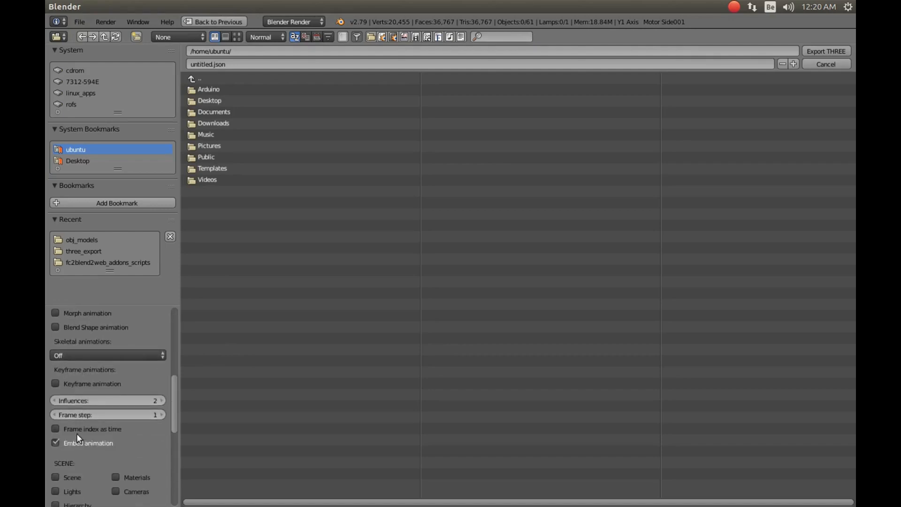
click(56, 441)
scroll(88, 411, down, 4)
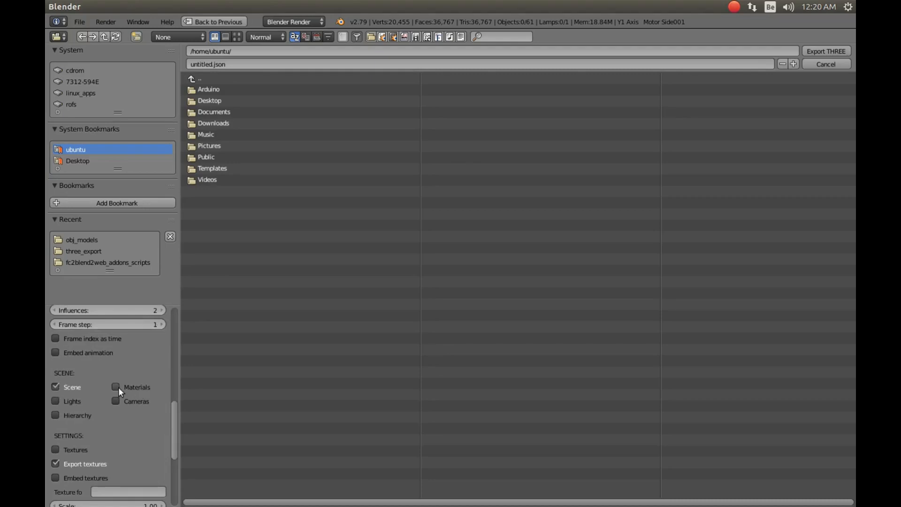
click(55, 464)
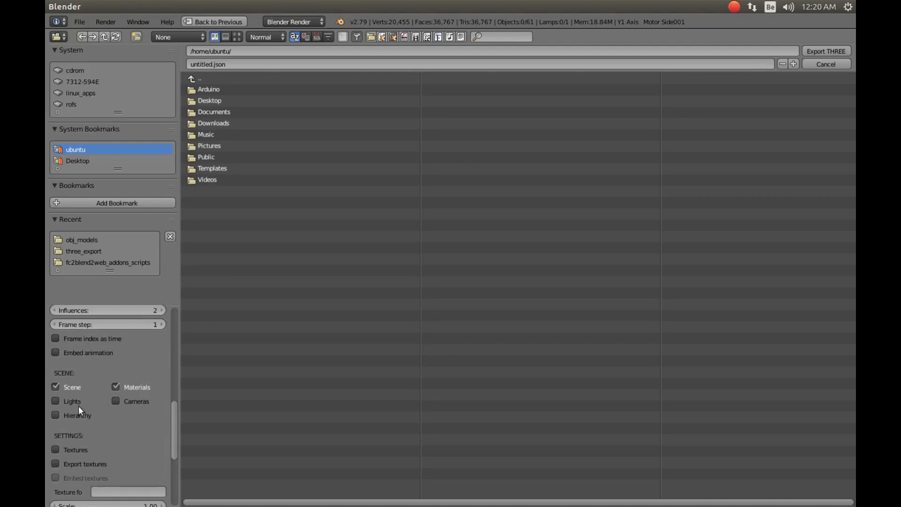
scroll(80, 403, down, 7)
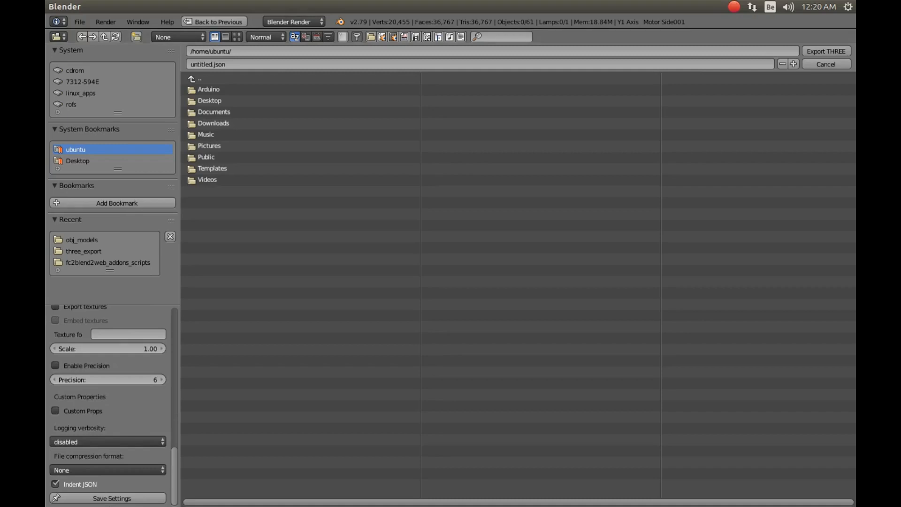
click(118, 498)
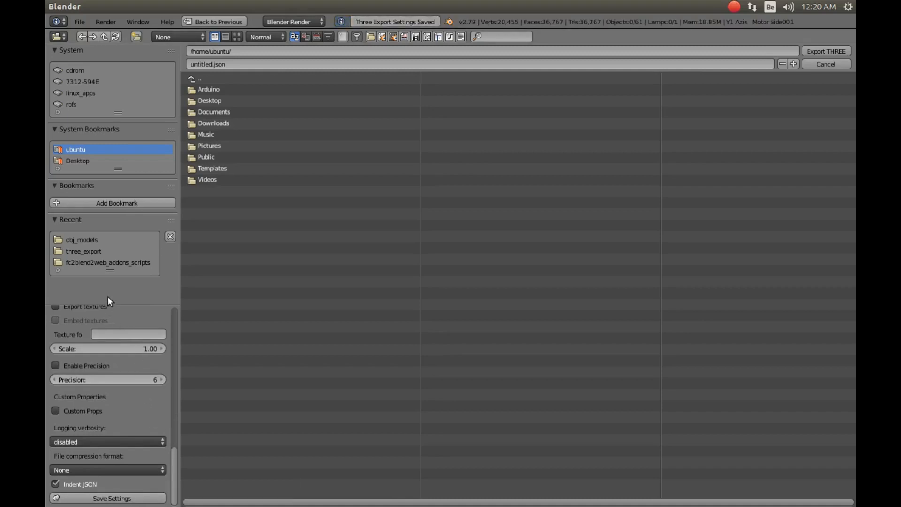
Step: Export the model over D3Dfinalassemblyv1902.json in the recent three_export folder
click(92, 252)
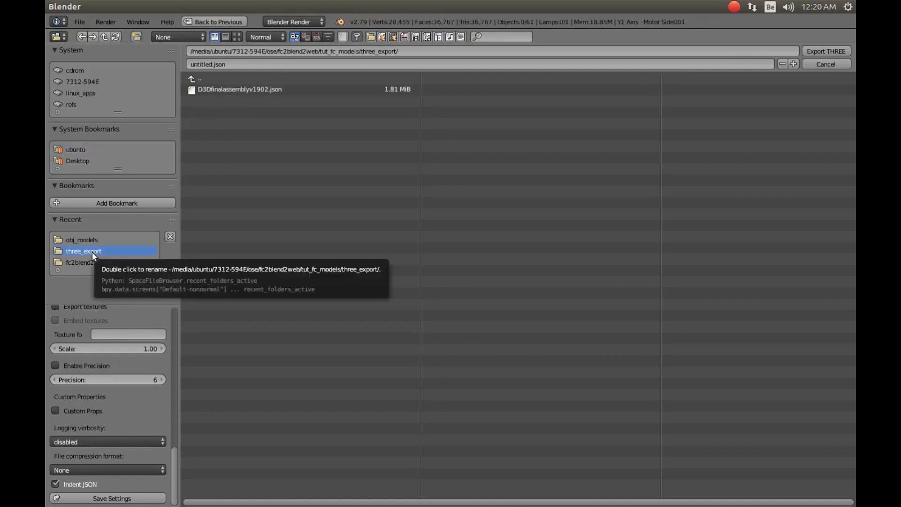
click(247, 87)
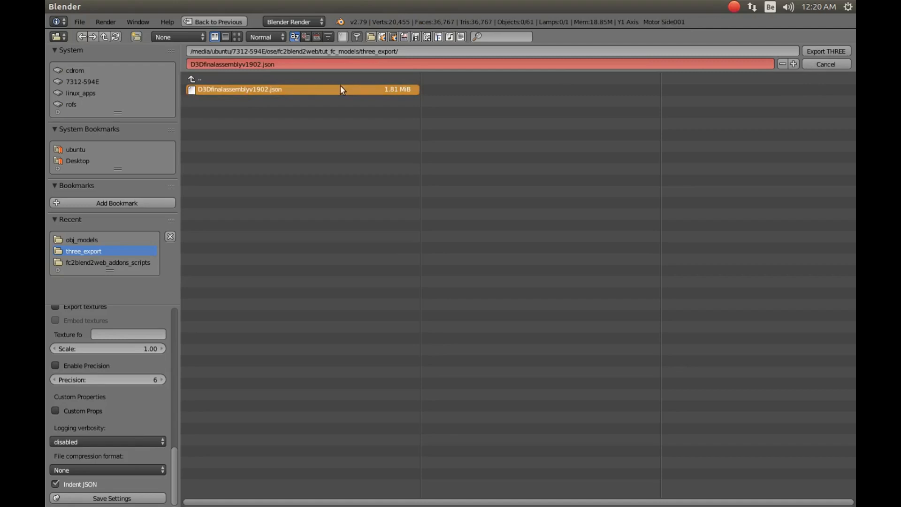
click(814, 52)
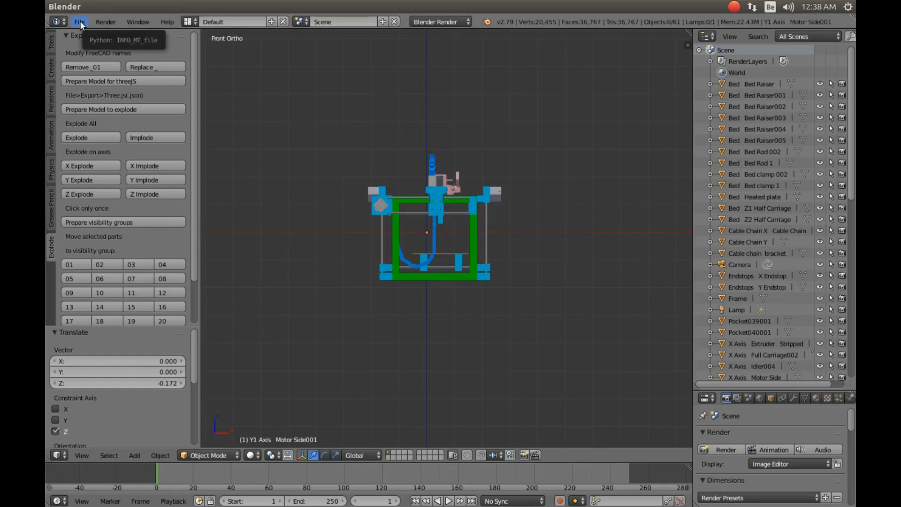
Step: Save the Blender file as D3Dfinalassemblyv1902_three.blend in the blend_models folder beside three_export
click(80, 22)
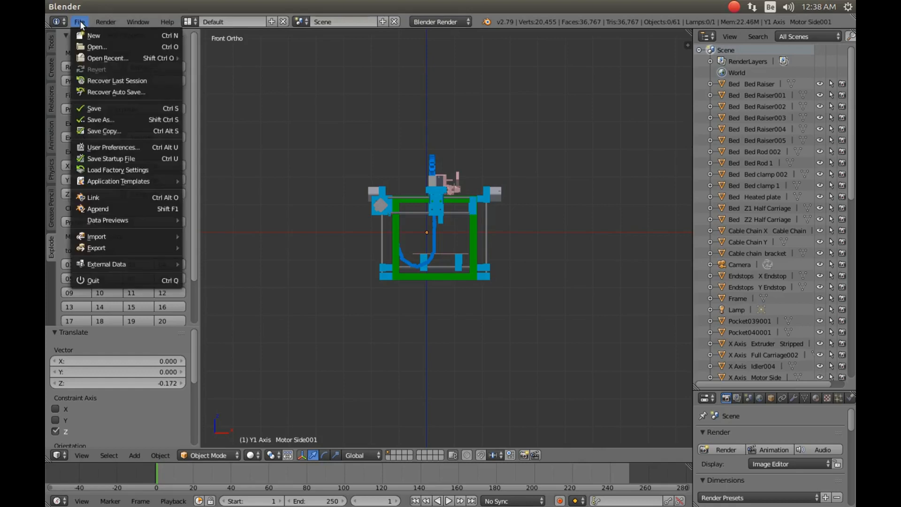
click(103, 117)
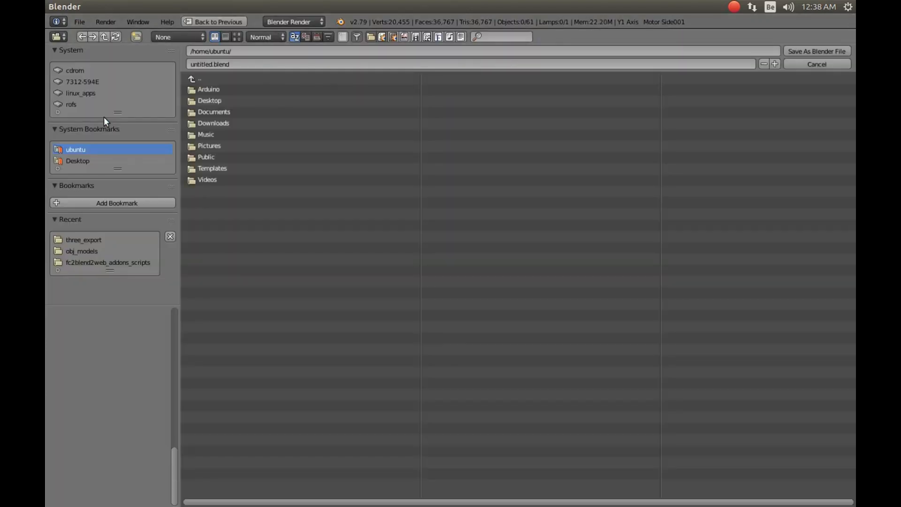
click(81, 240)
click(201, 77)
click(206, 88)
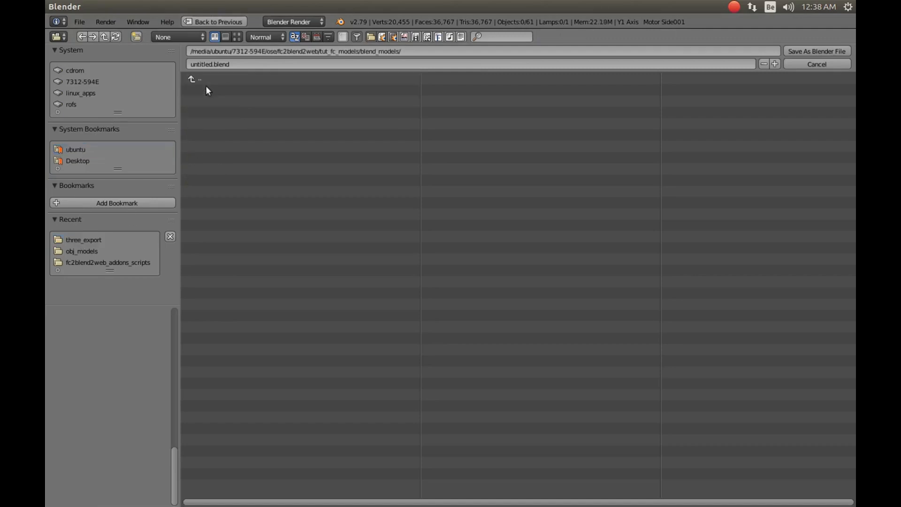
click(212, 65)
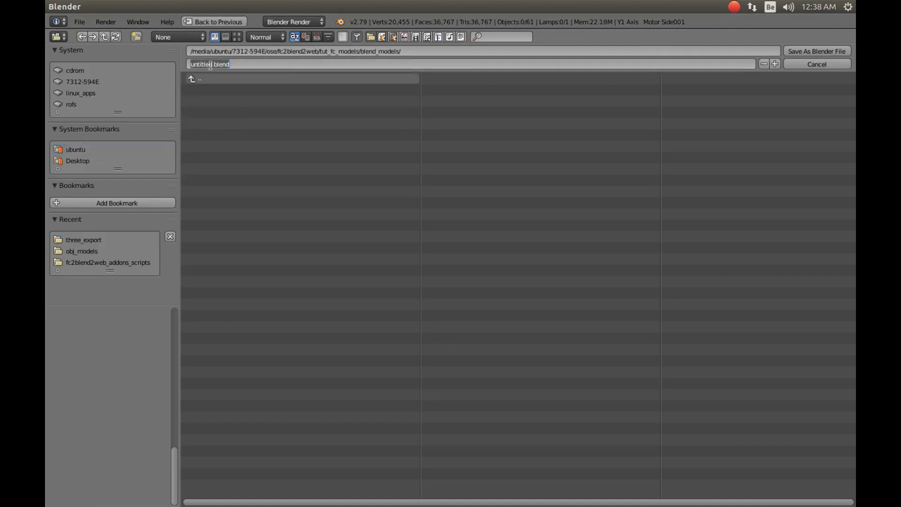
text(D3Dfinalassemblyv1902)
text(_three)
key(Return)
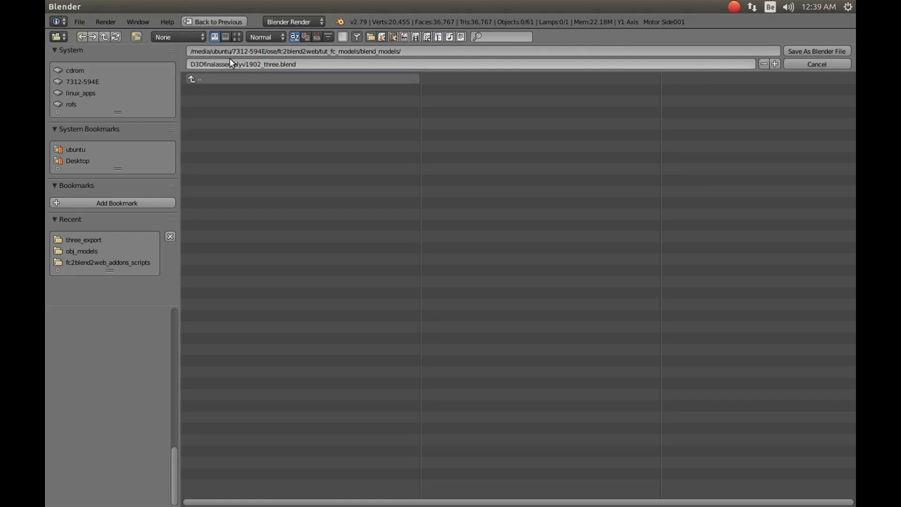
click(803, 49)
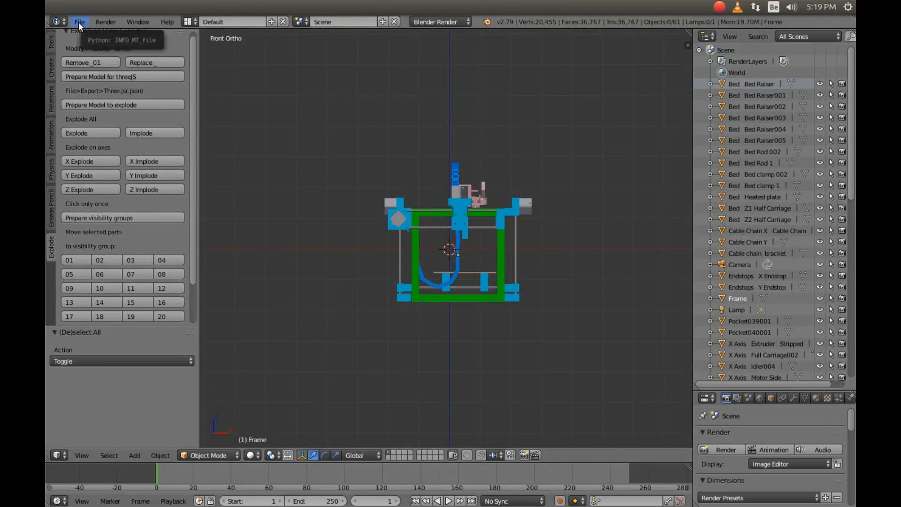
click(79, 22)
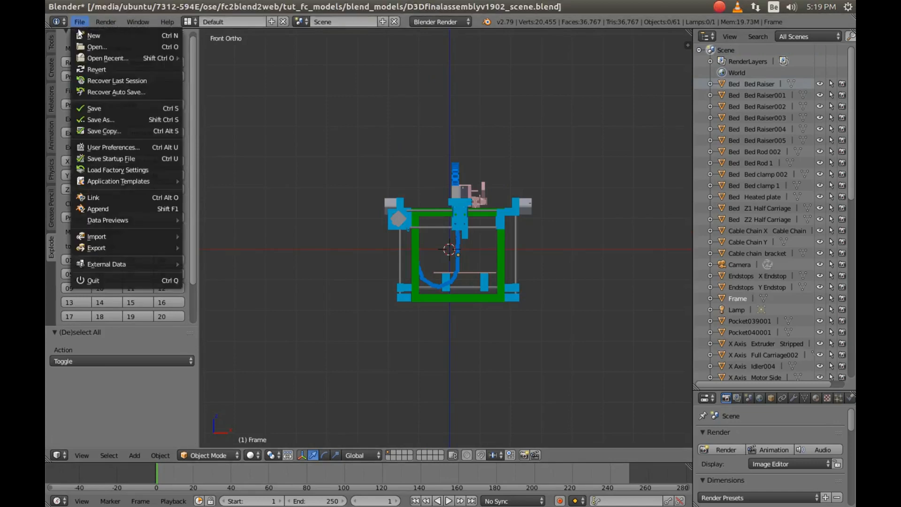
click(110, 118)
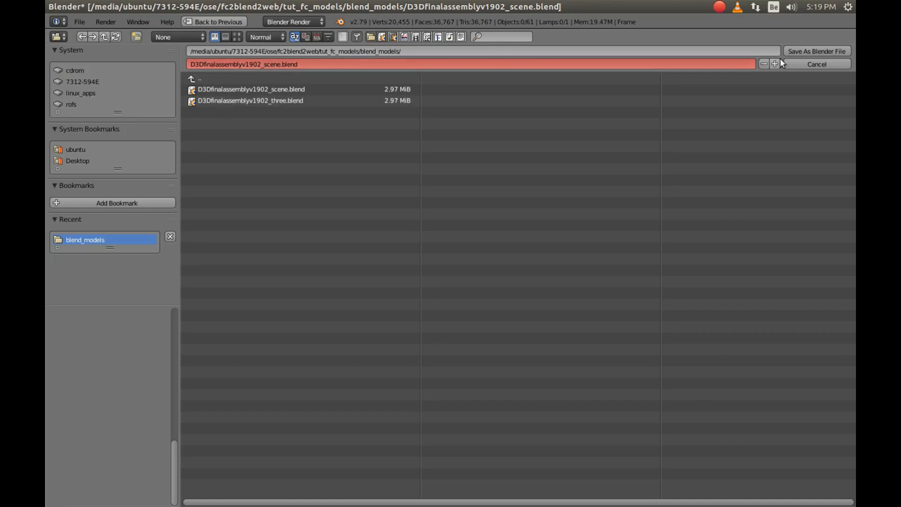
click(802, 63)
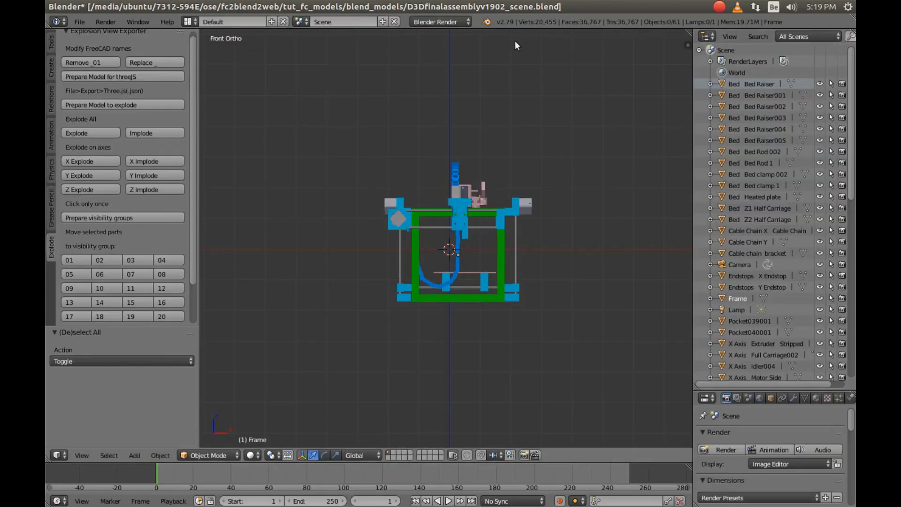
Step: Prepare the model for exploding and explode all its parts, trying an additional explode and implode on the X axis
click(114, 105)
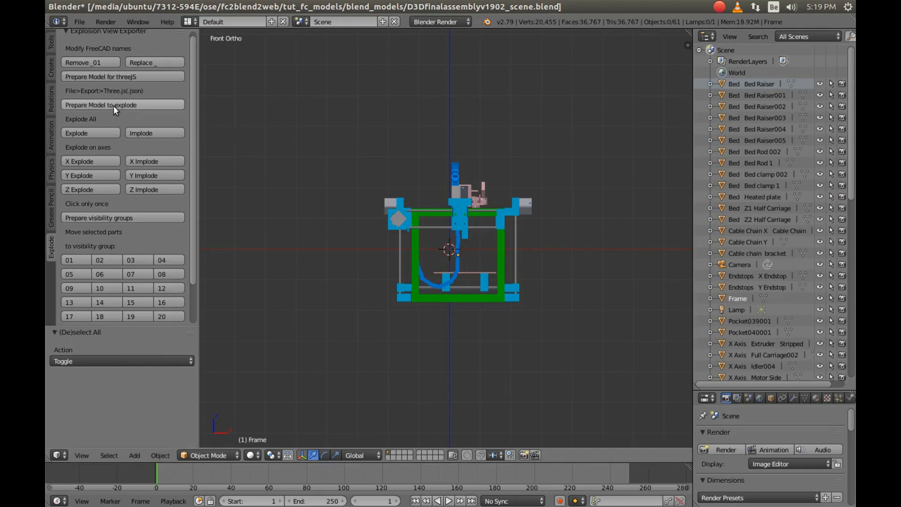
click(103, 133)
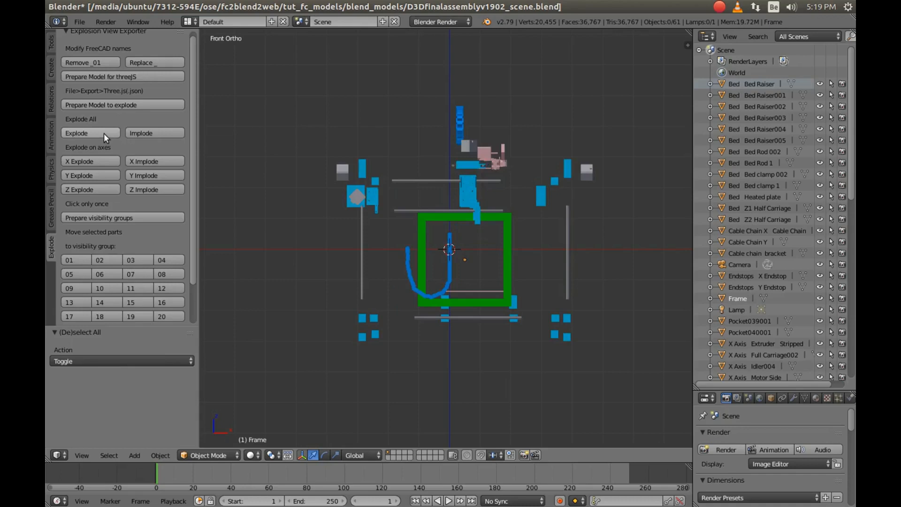
click(103, 159)
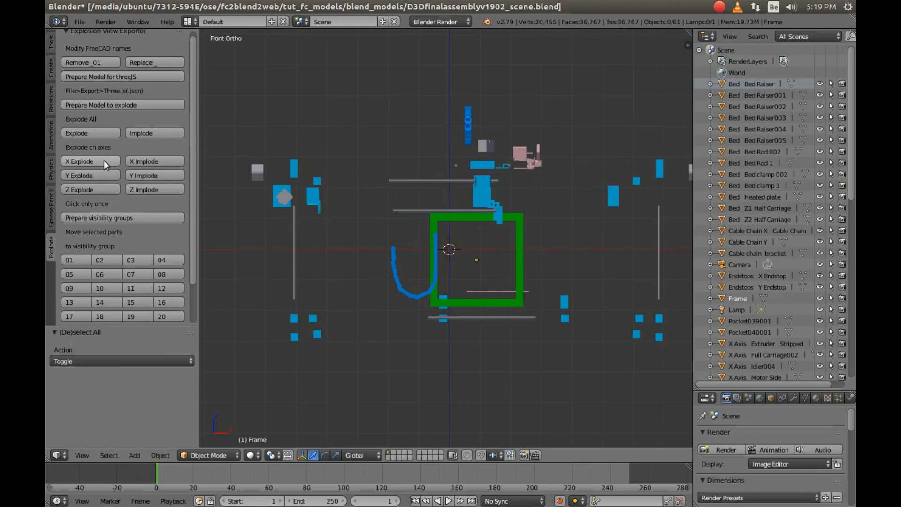
click(137, 164)
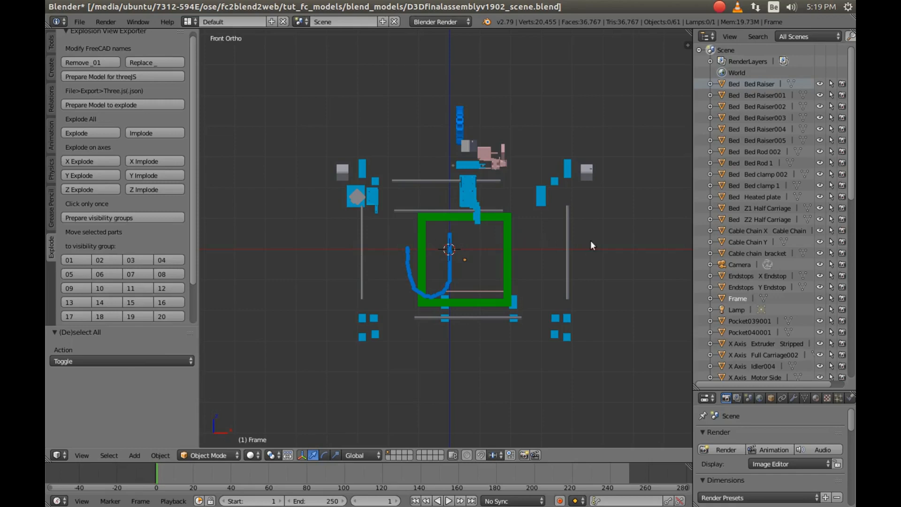
Step: Examine the spacing of the exploded parts in the top, front, right, bottom, back and left views
key(ctrl+KP_6)
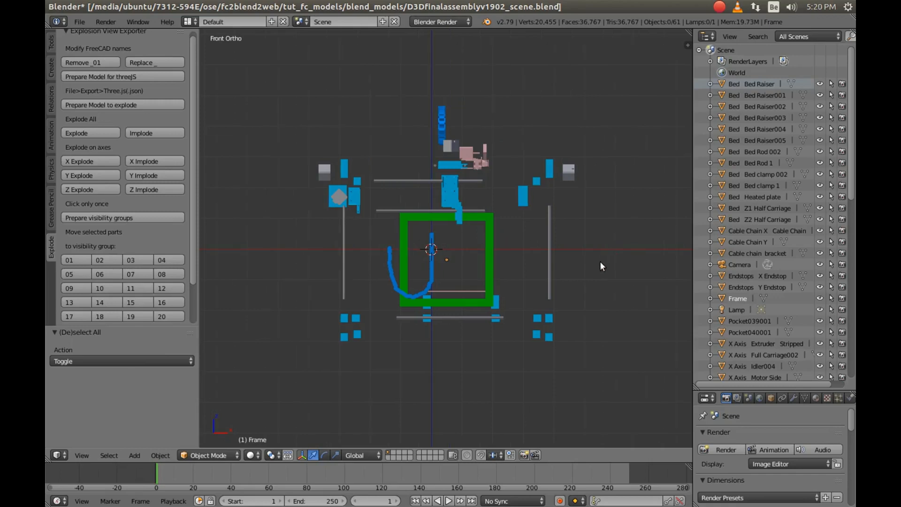
scroll(602, 266, up, 1)
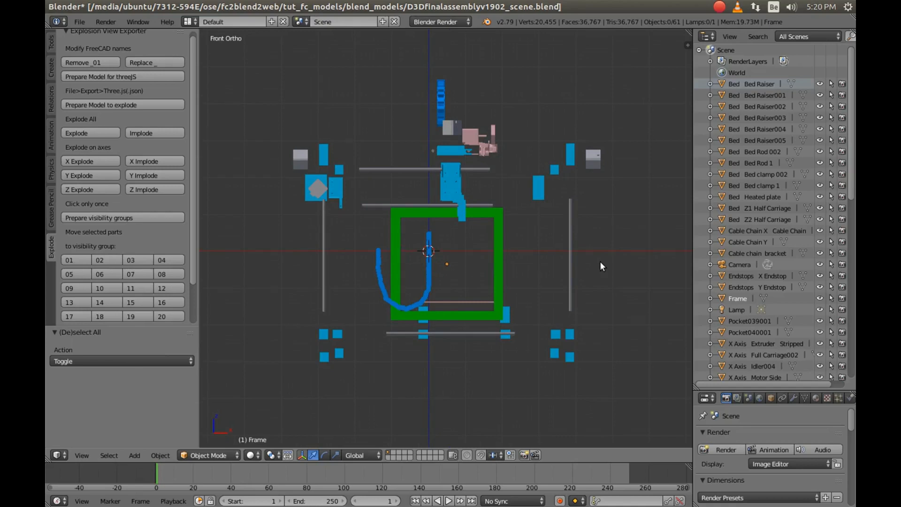
key(KP_7)
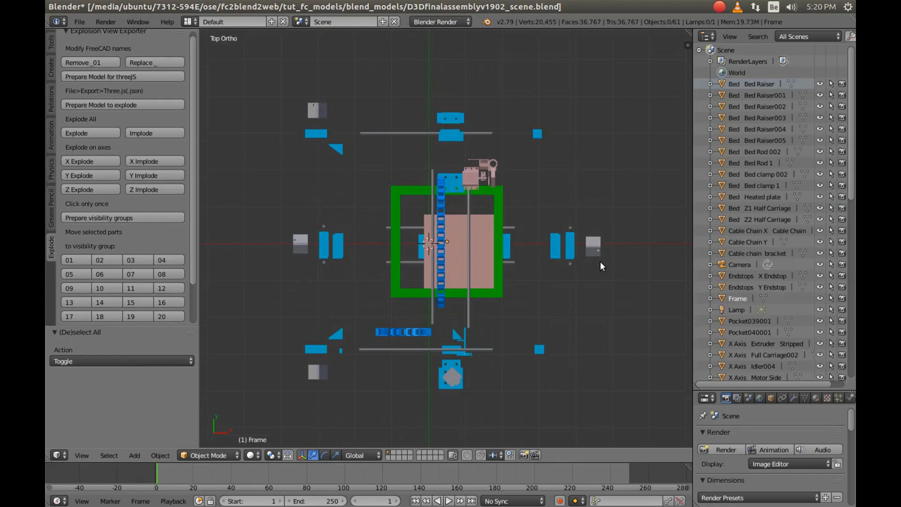
key(KP_1)
key(KP_3)
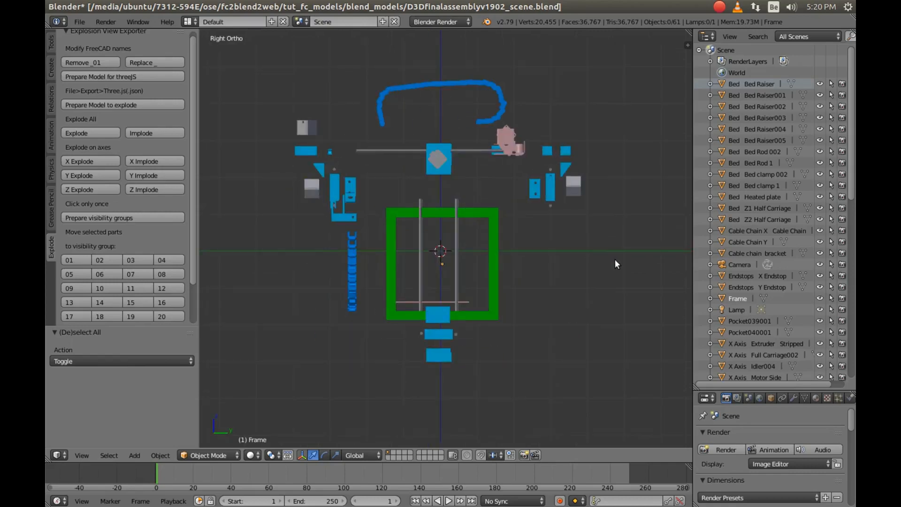
key(ctrl+KP_7)
key(ctrl+KP_1)
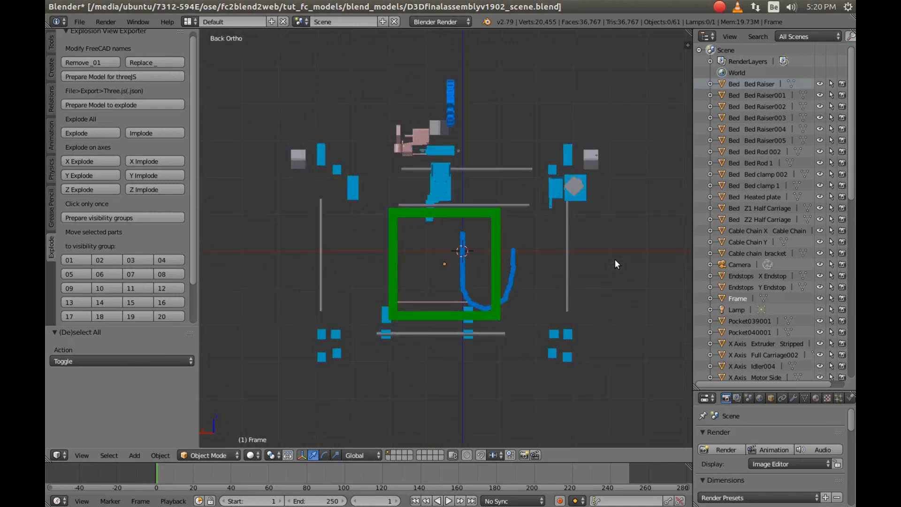
key(ctrl+KP_3)
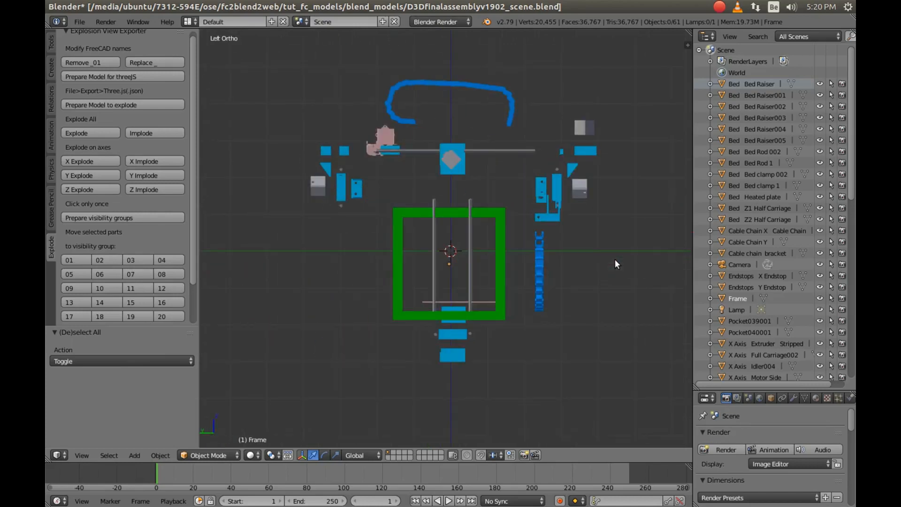
Step: In wireframe left view, move Cable Chain Y and the outermost parts above it by about -0.053 along Y
key(z)
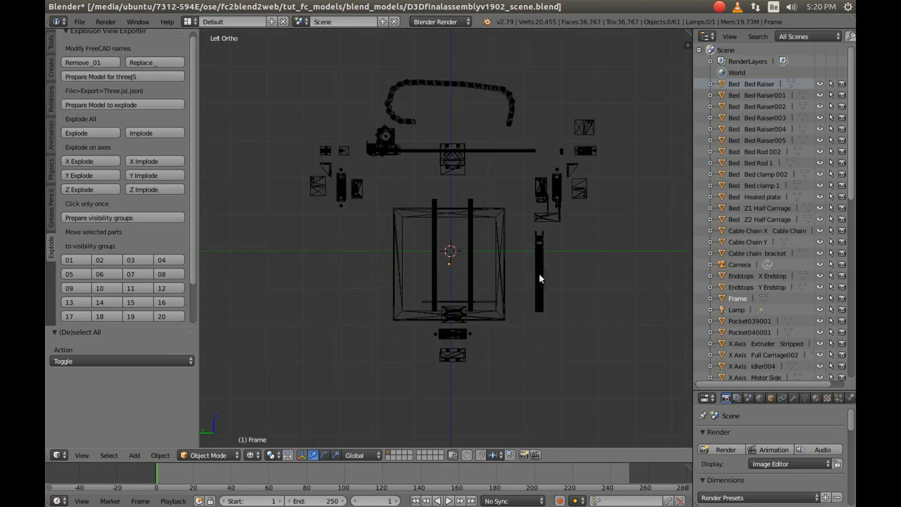
right_click(541, 255)
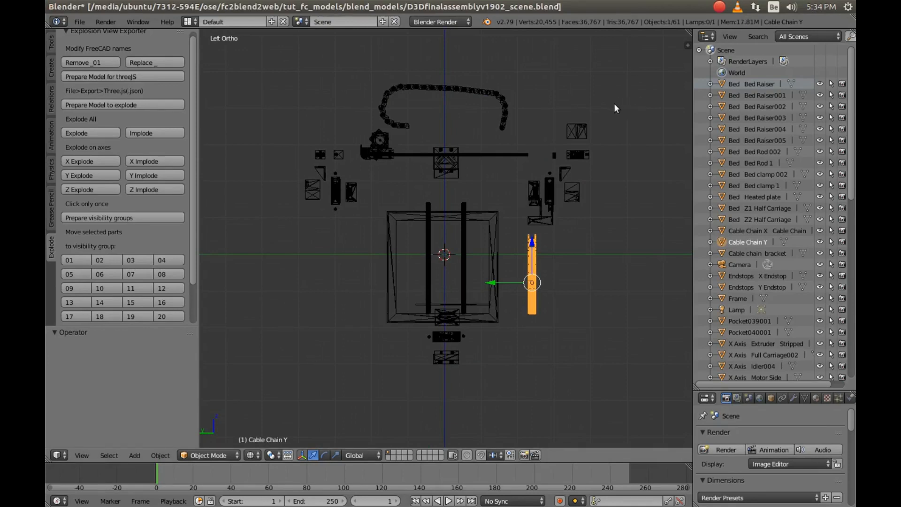
key(b)
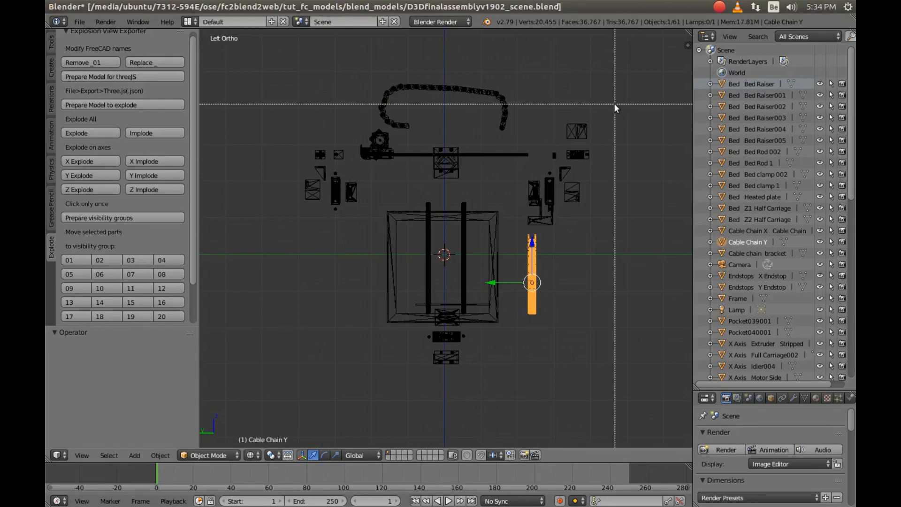
drag(556, 106, 608, 216)
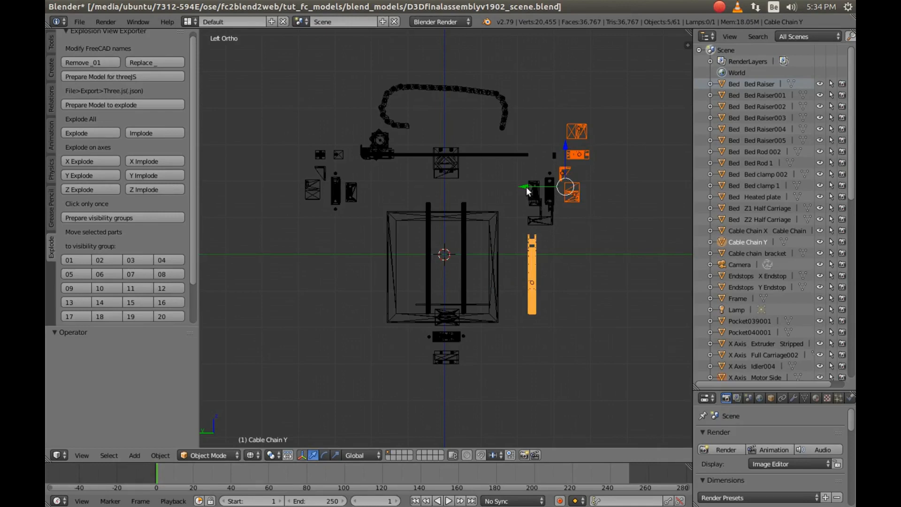
drag(527, 187, 547, 187)
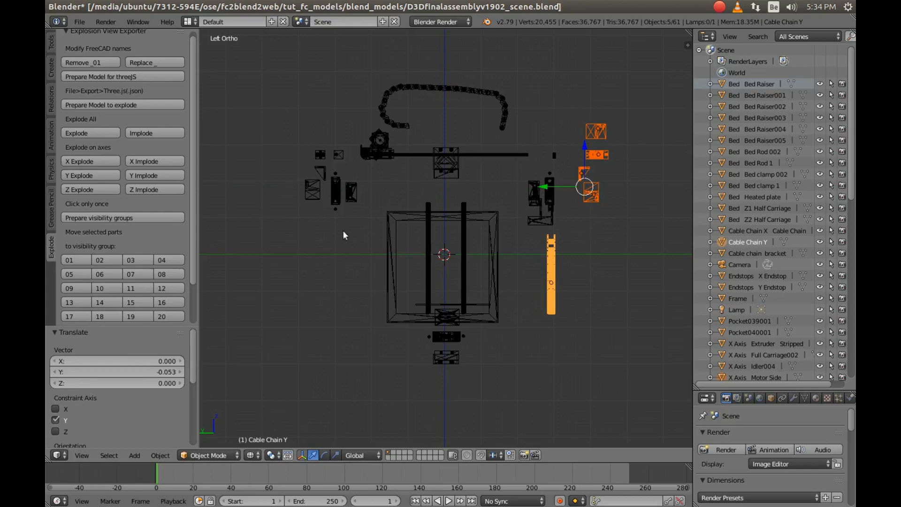
Step: Prepare the visibility groups, deselect all parts and choose visibility group 01
click(83, 215)
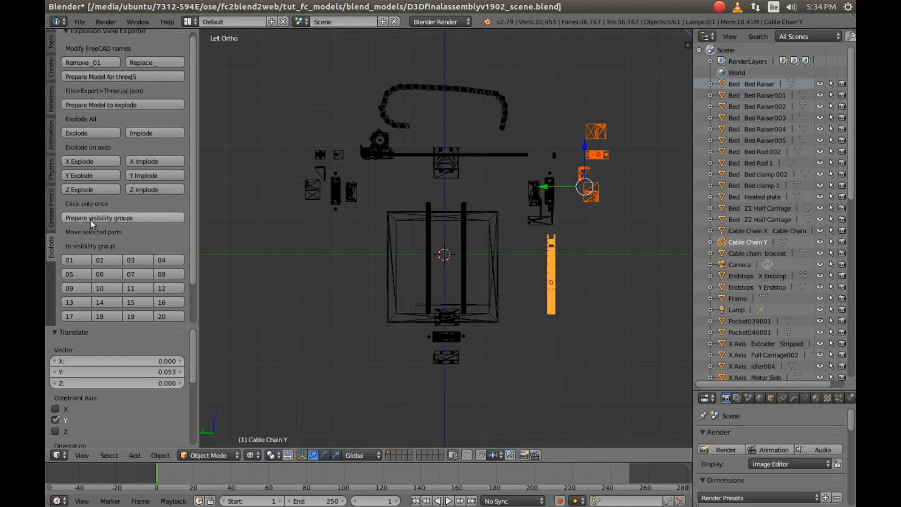
drag(192, 266, 199, 319)
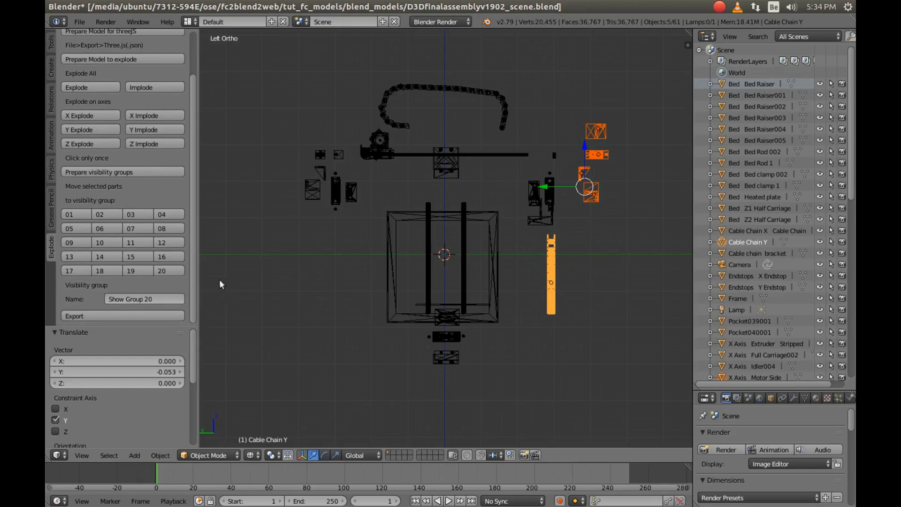
key(a)
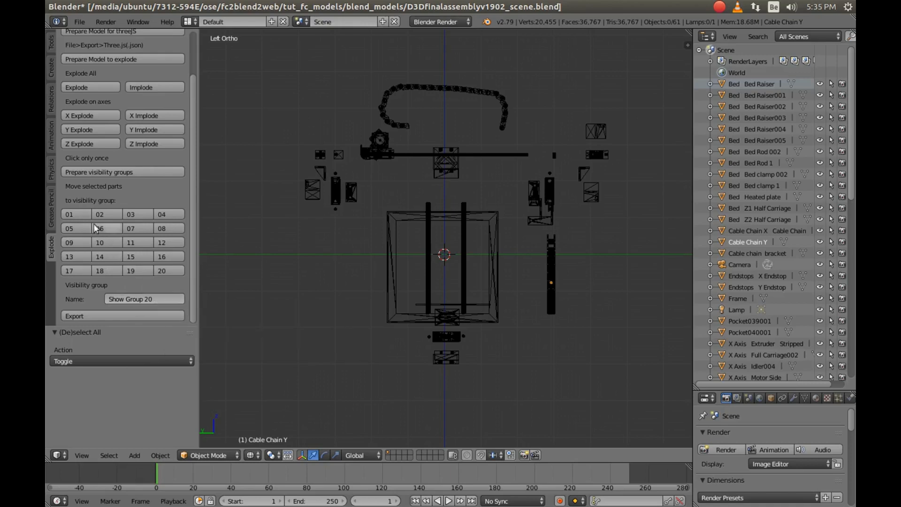
click(82, 214)
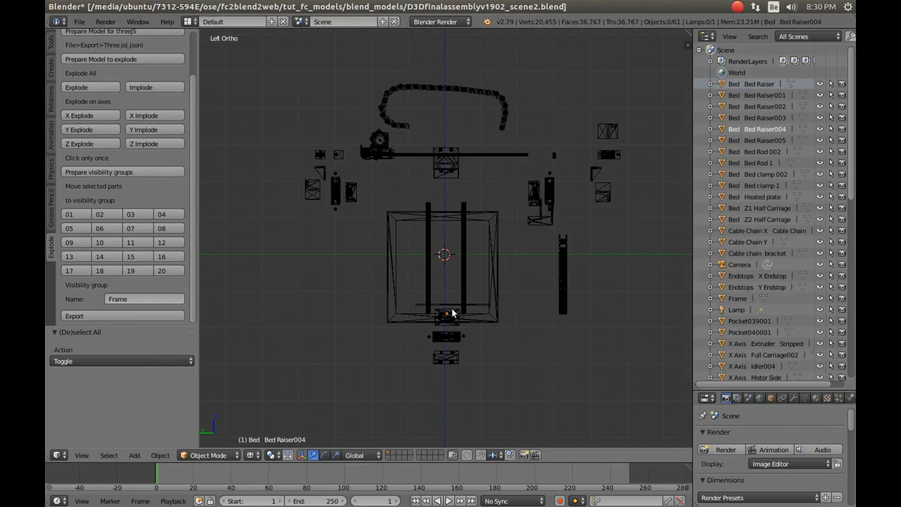
Step: Assign the bed raisers, heated plate and the other bed parts below the frame to visibility group 02 and name it bed
right_click(453, 313)
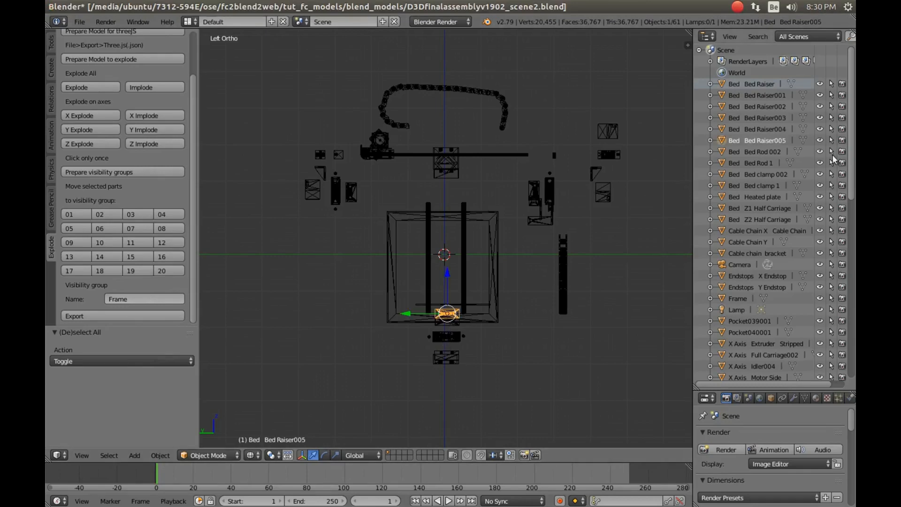
ctrl+click(748, 128)
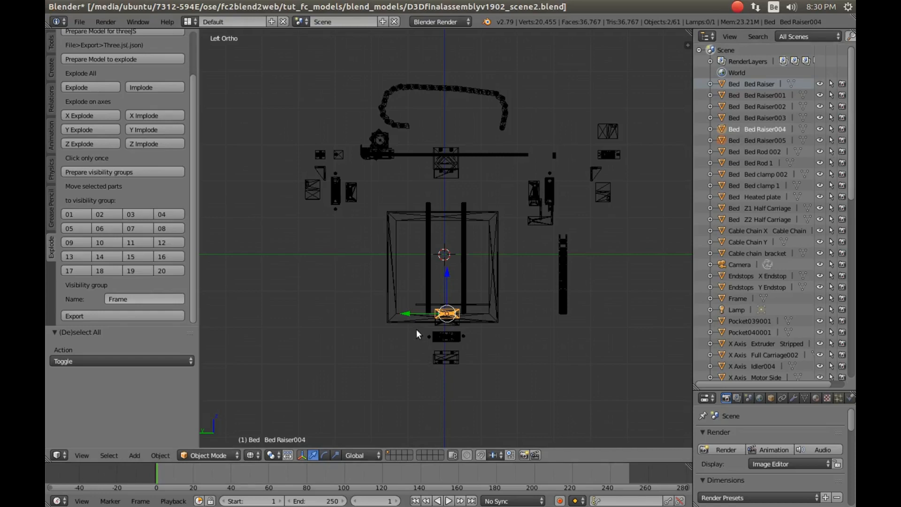
drag(419, 328, 475, 371)
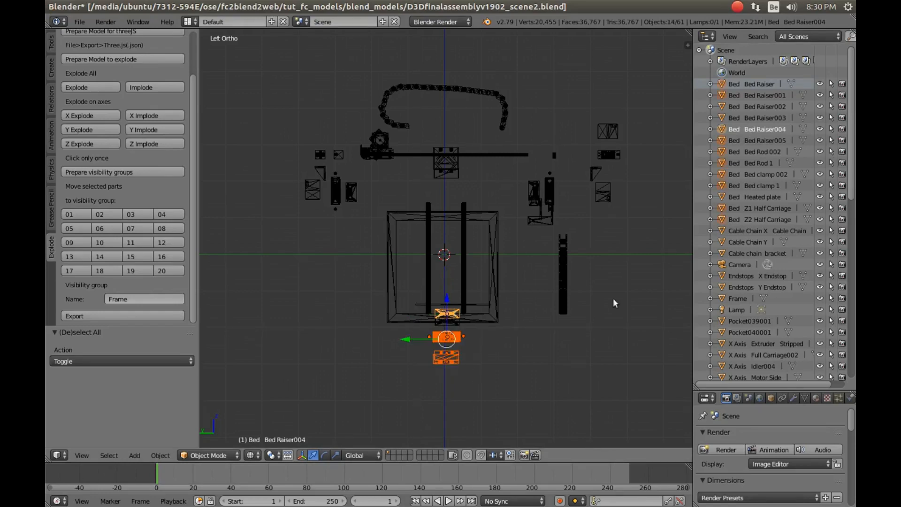
ctrl+click(744, 116)
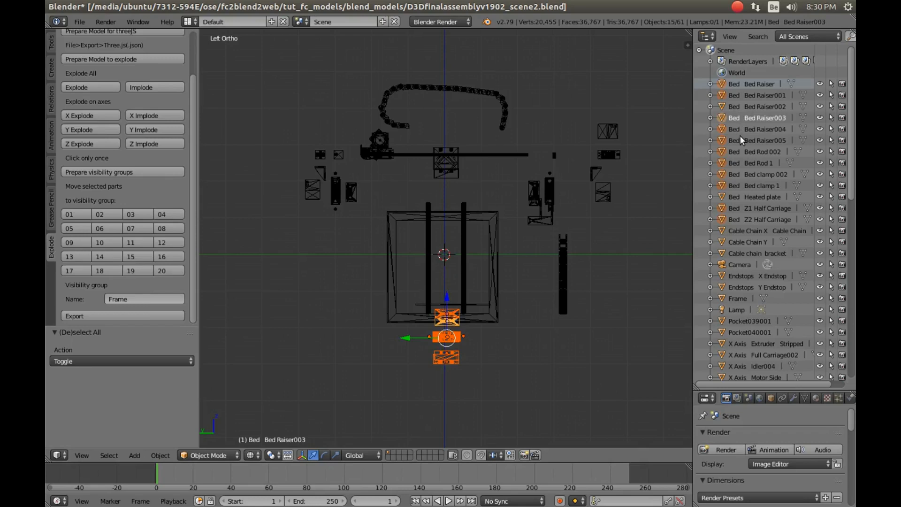
ctrl+click(748, 197)
ctrl+click(748, 106)
click(104, 211)
click(156, 301)
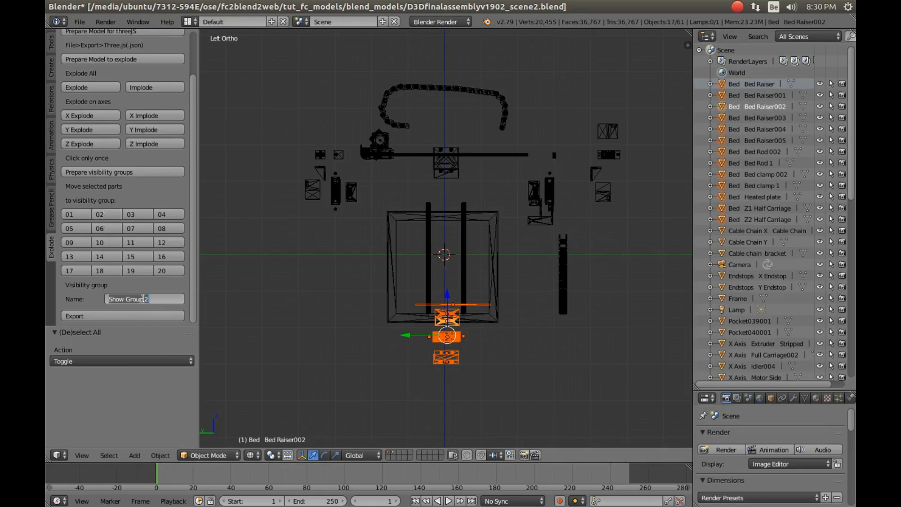
text(bed)
key(Return)
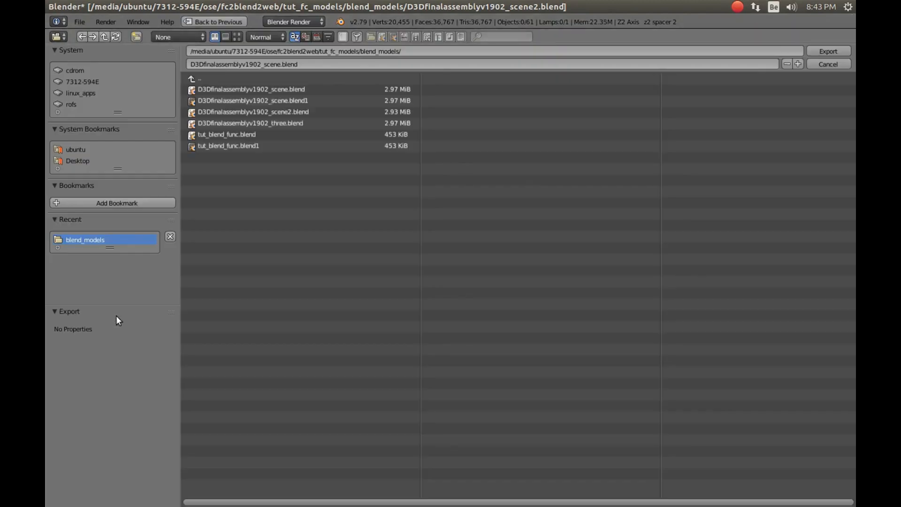
Step: Export the explosion scene as D3Dfinalassemblyv1902_scene.js into the three_export folder beside blend_models
click(294, 66)
drag(284, 65, 336, 66)
key(BackSpace)
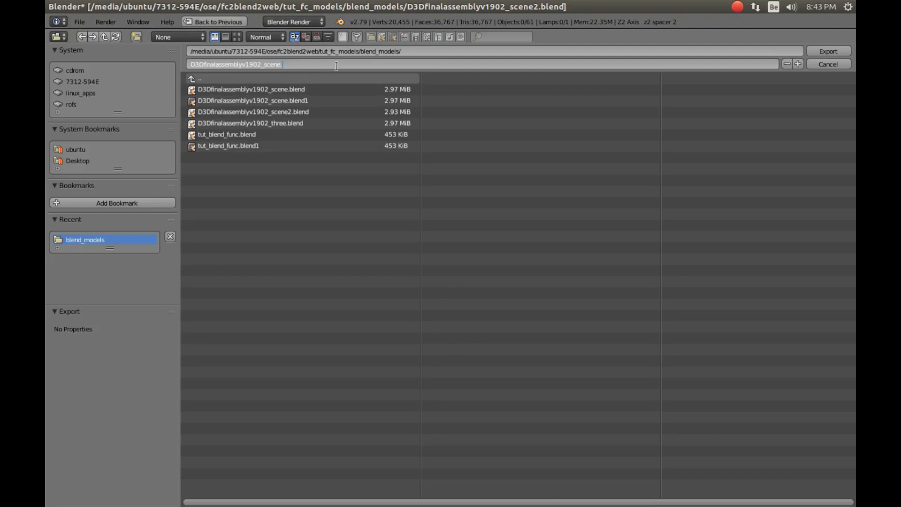
text(js)
click(837, 55)
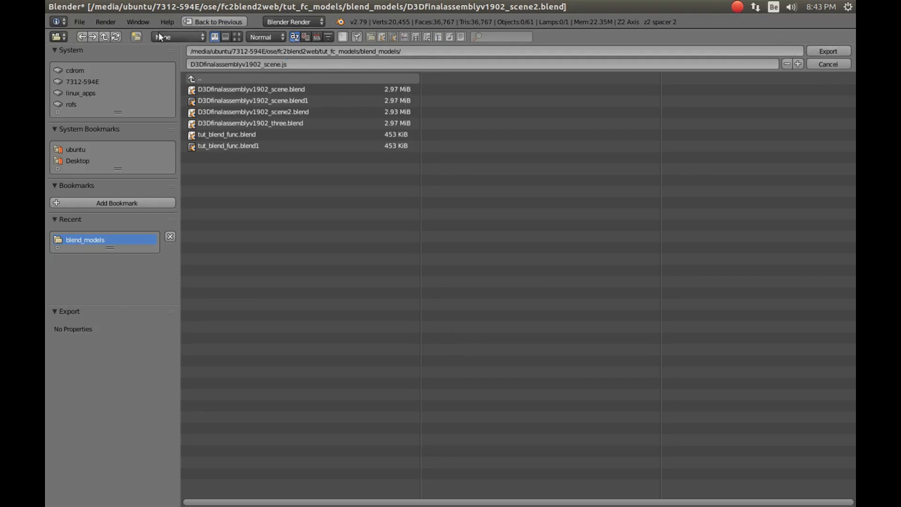
click(200, 81)
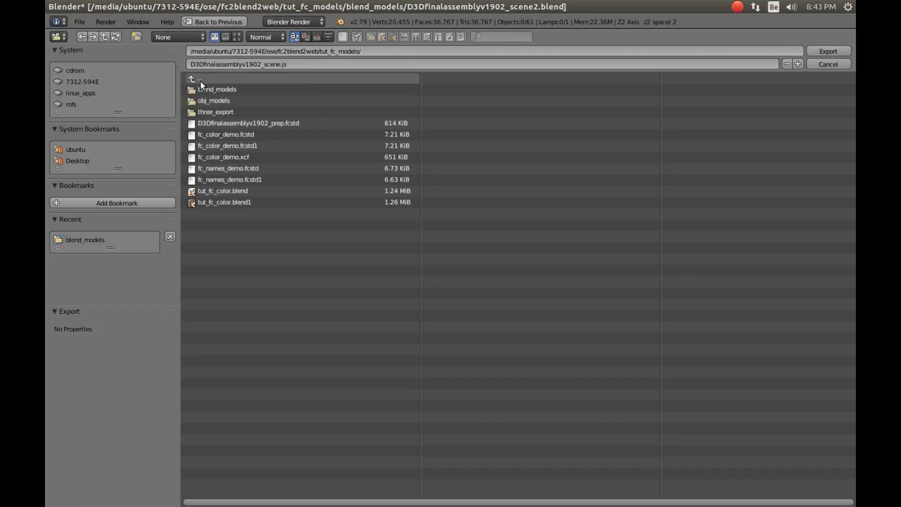
click(212, 111)
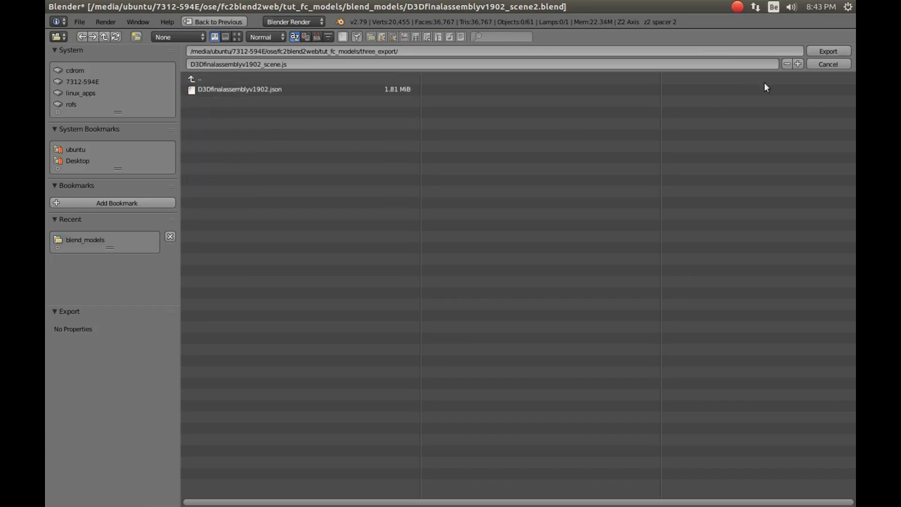
click(821, 51)
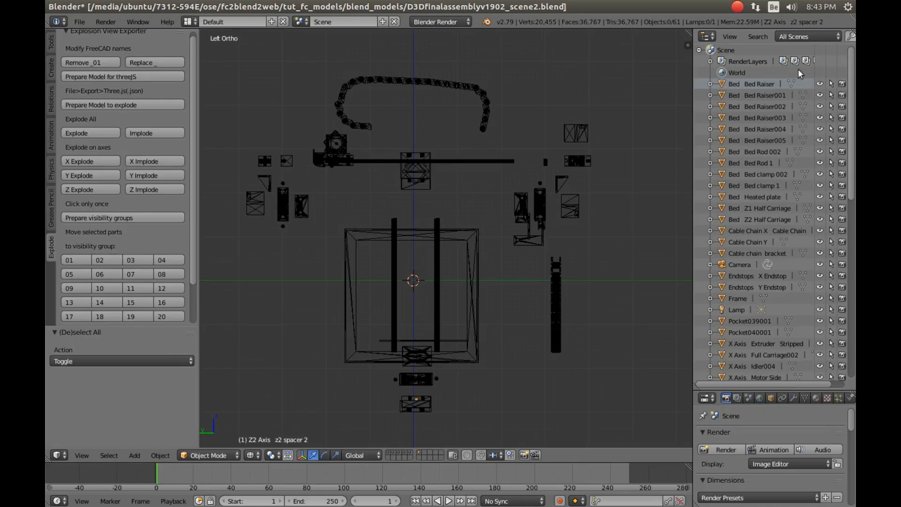
Step: Return the exploded model to solid shading with nothing selected and view it from an oblique angle
key(a)
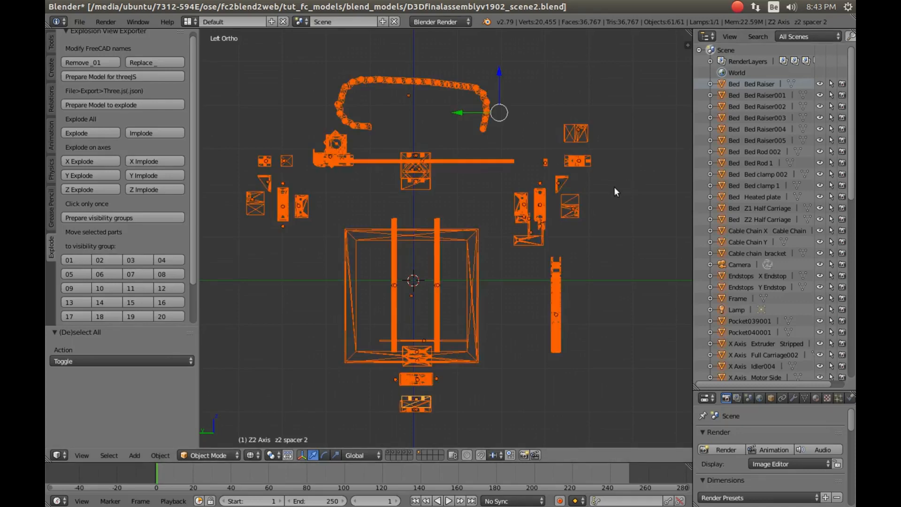
key(a)
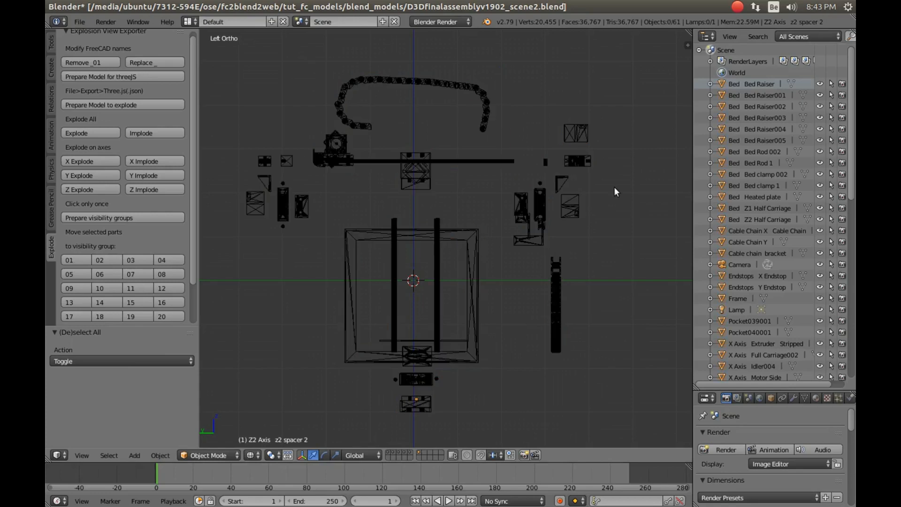
key(z)
middle_drag(349, 245, 433, 275)
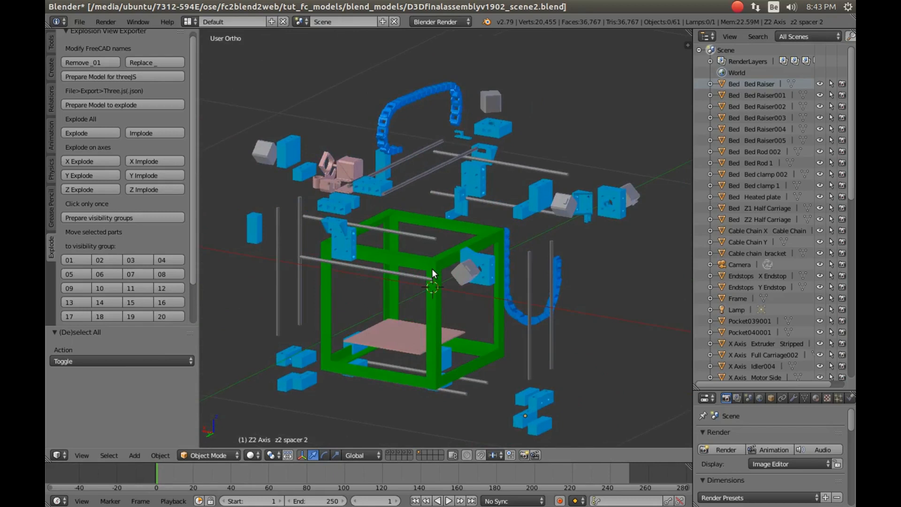